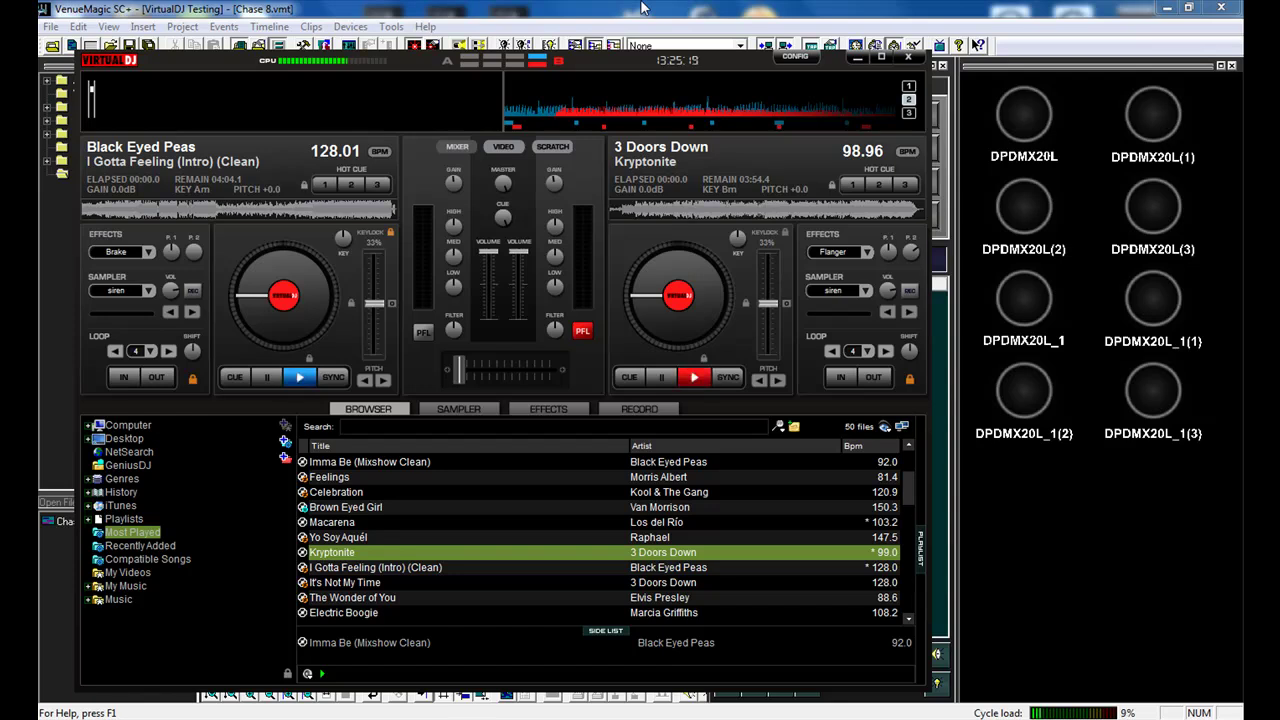
Step: Switch away from VirtualDJ with Alt+Tab so VenueMagic SC+ shows its lamp chaser timeline at 99 BPM
key("alt+Tab")
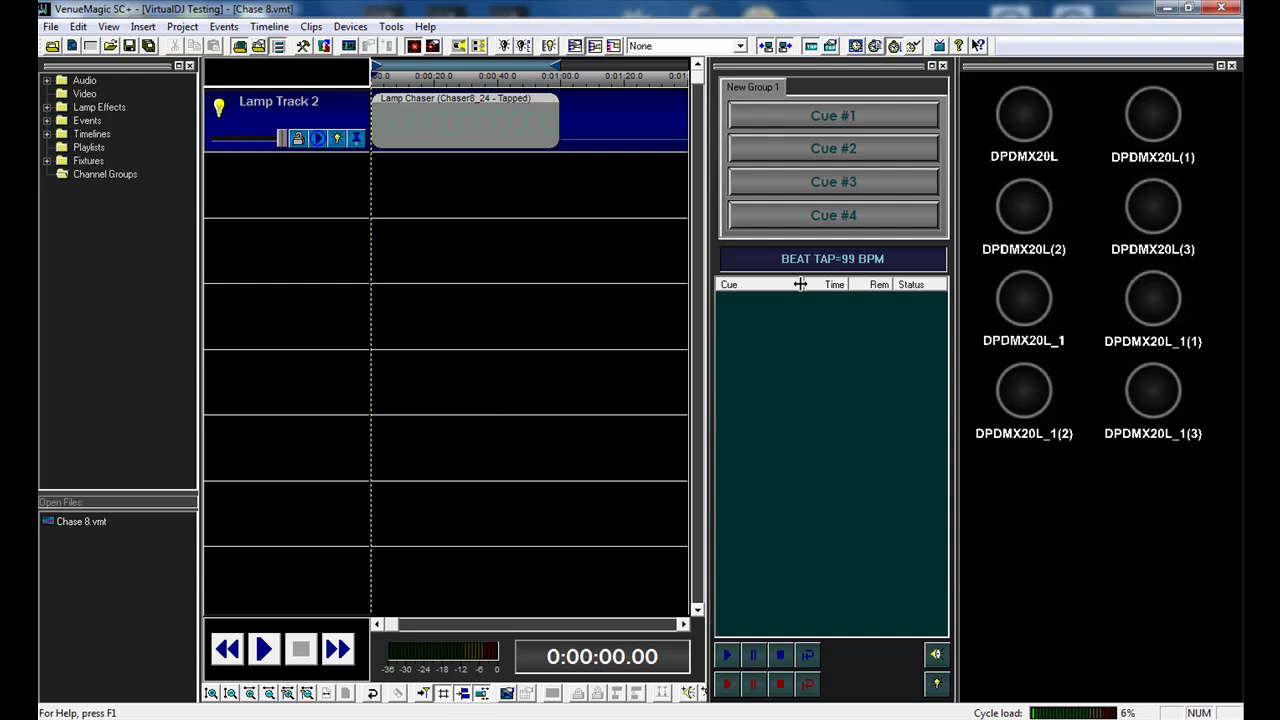
left_click_drag(805, 284, 813, 287)
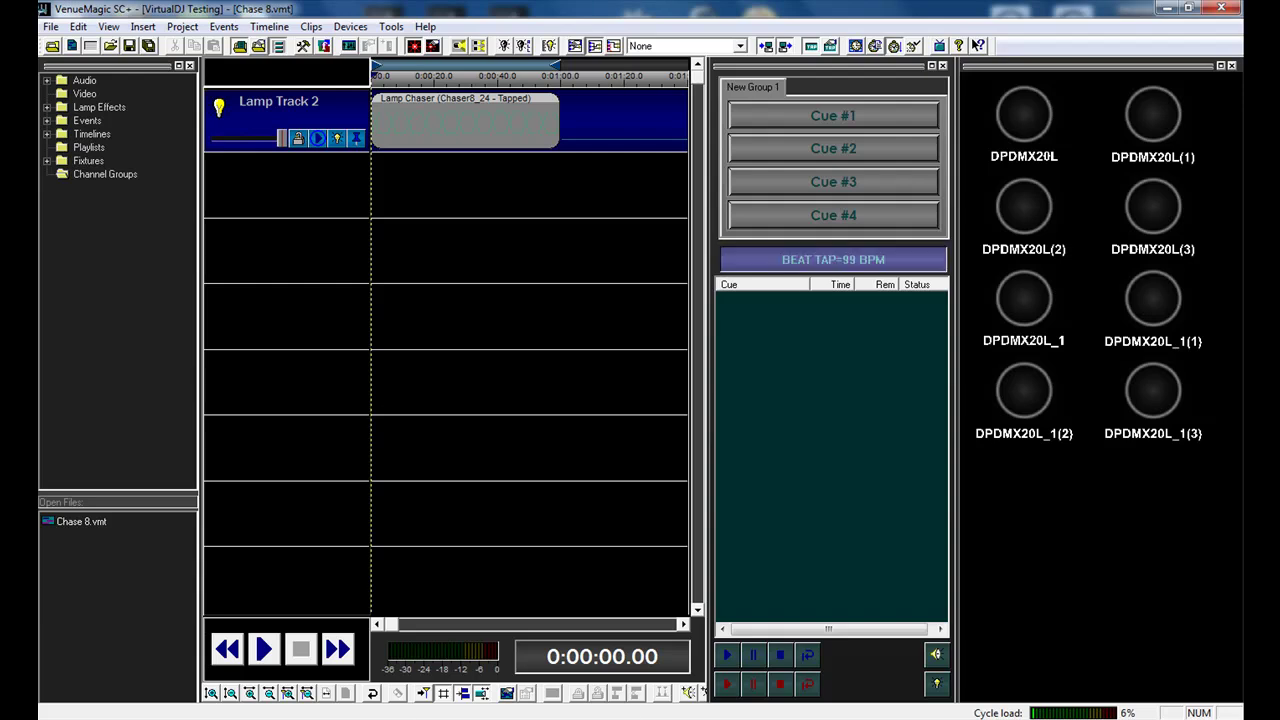
mouse_move(527, 715)
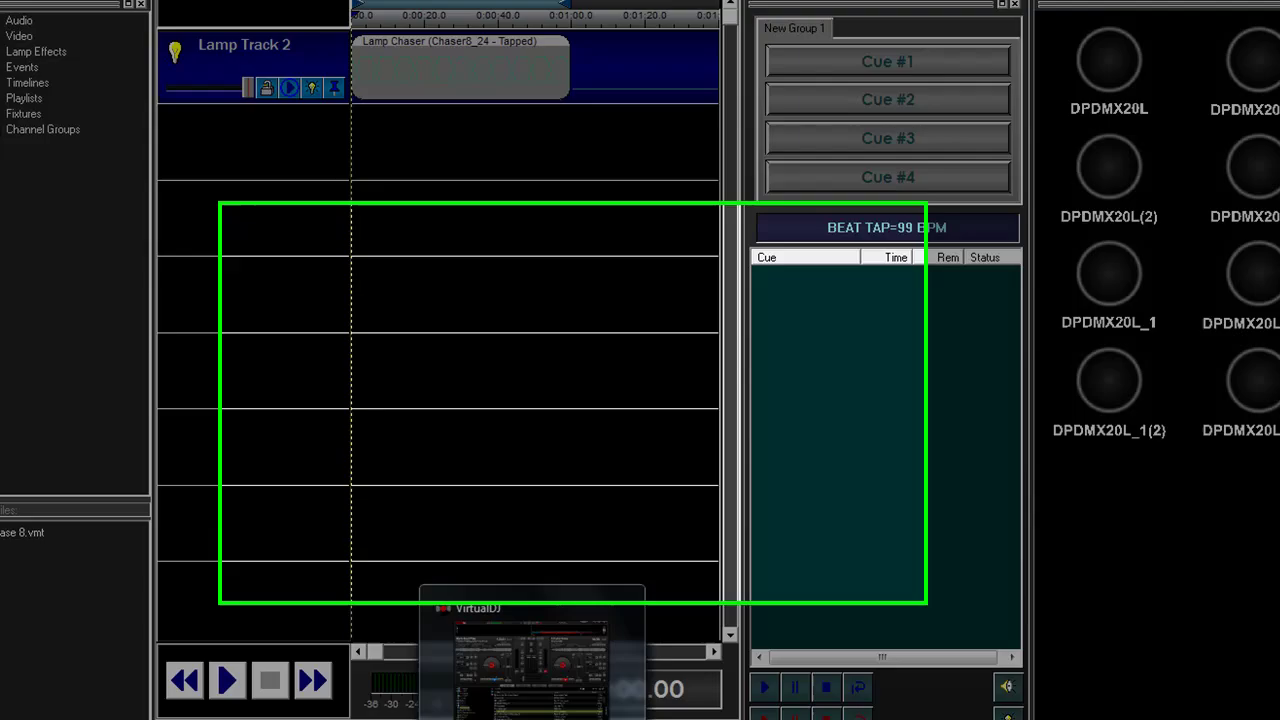
Step: Bring VirtualDJ back and open the VenueMagicLinkVDJ plugin under Effects > Others
left_click(527, 640)
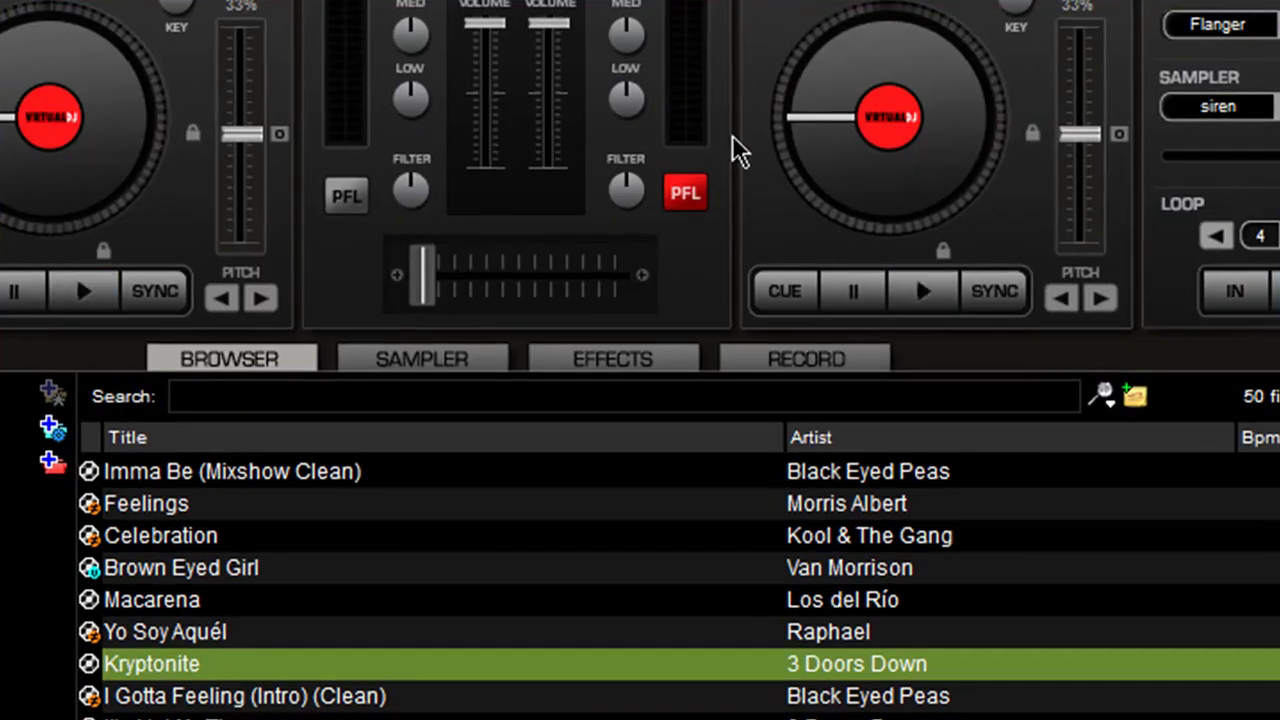
left_click(630, 361)
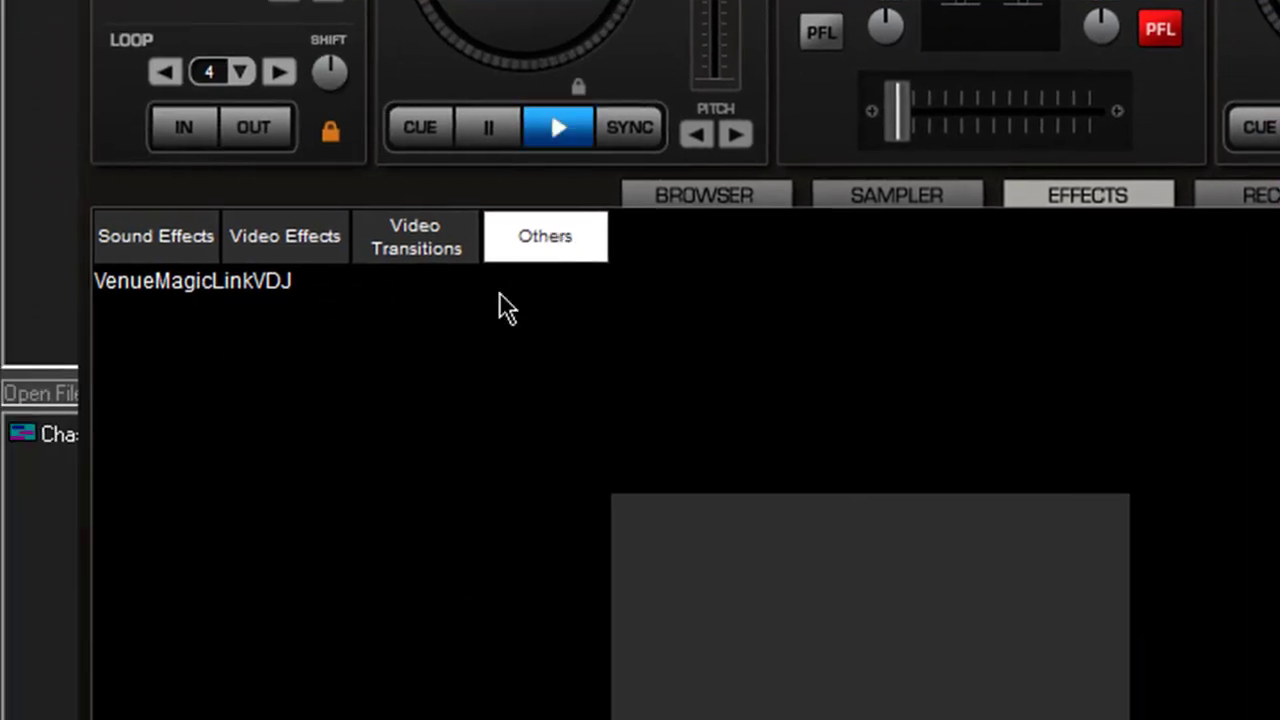
left_click(207, 280)
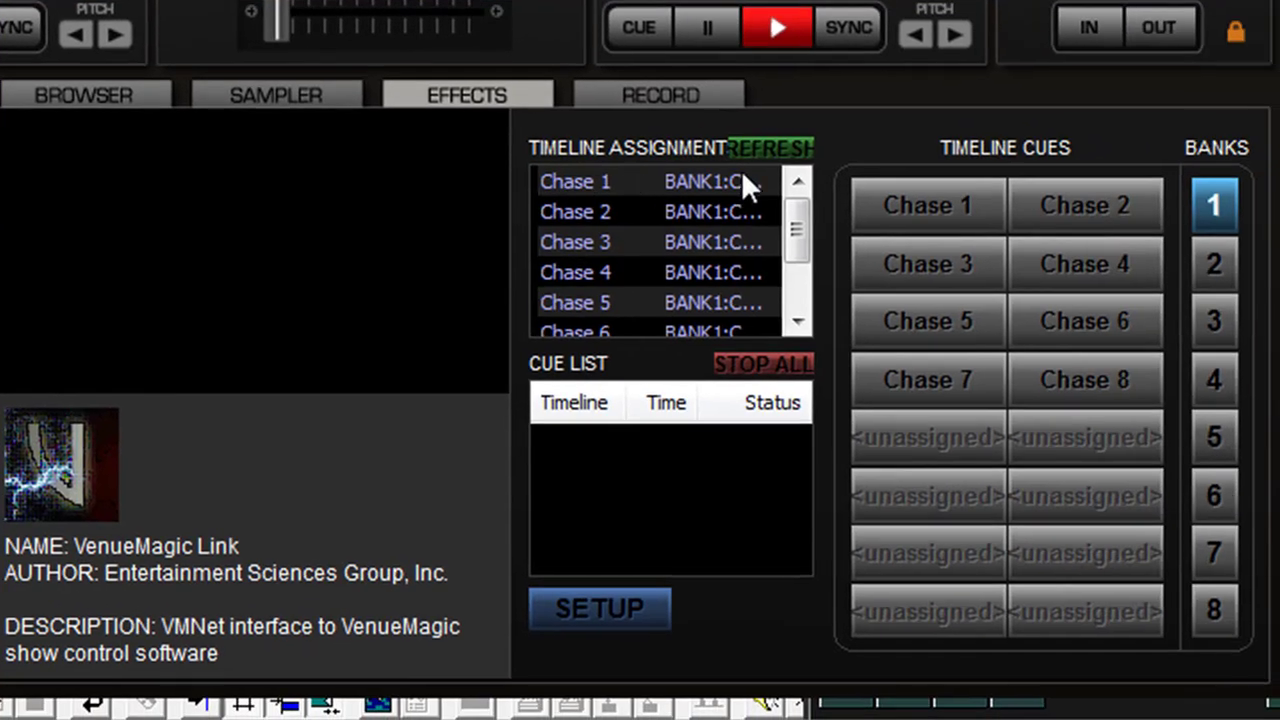
Step: Connect the VenueMagic Link plugin to the discovered VenueMagic SC+ server on port 55221, pass code 0
left_click(623, 608)
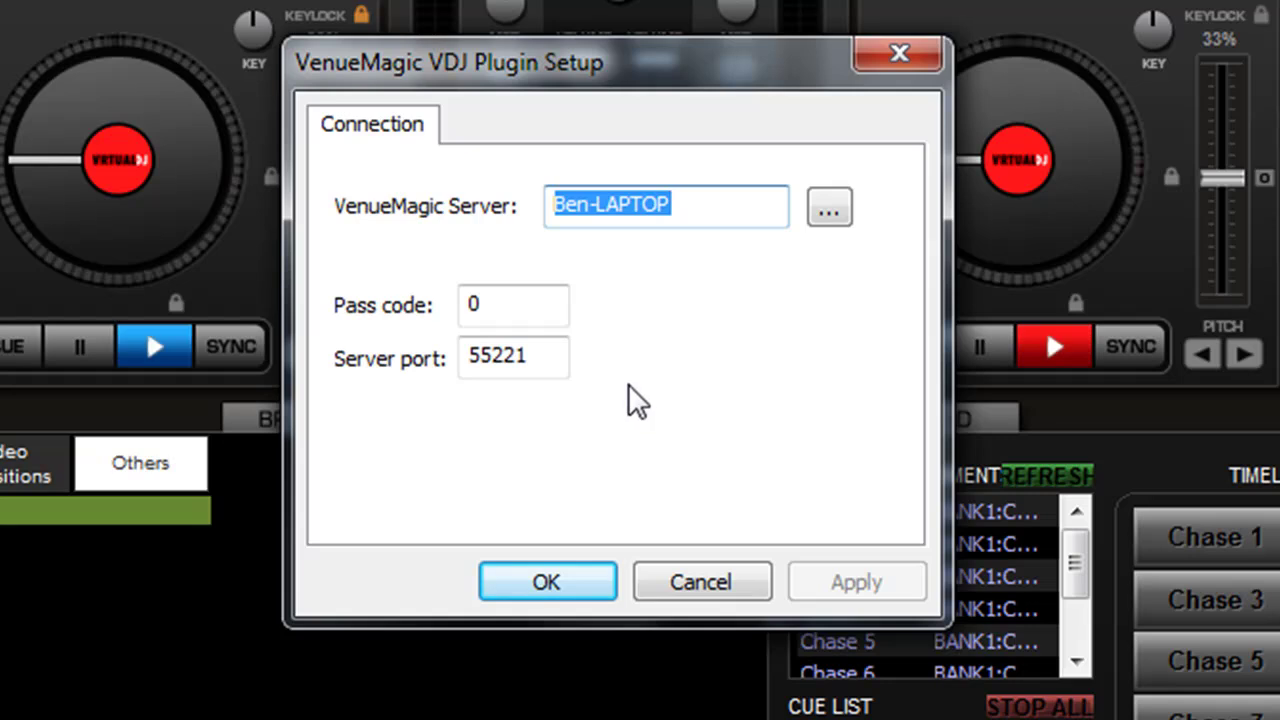
left_click(829, 210)
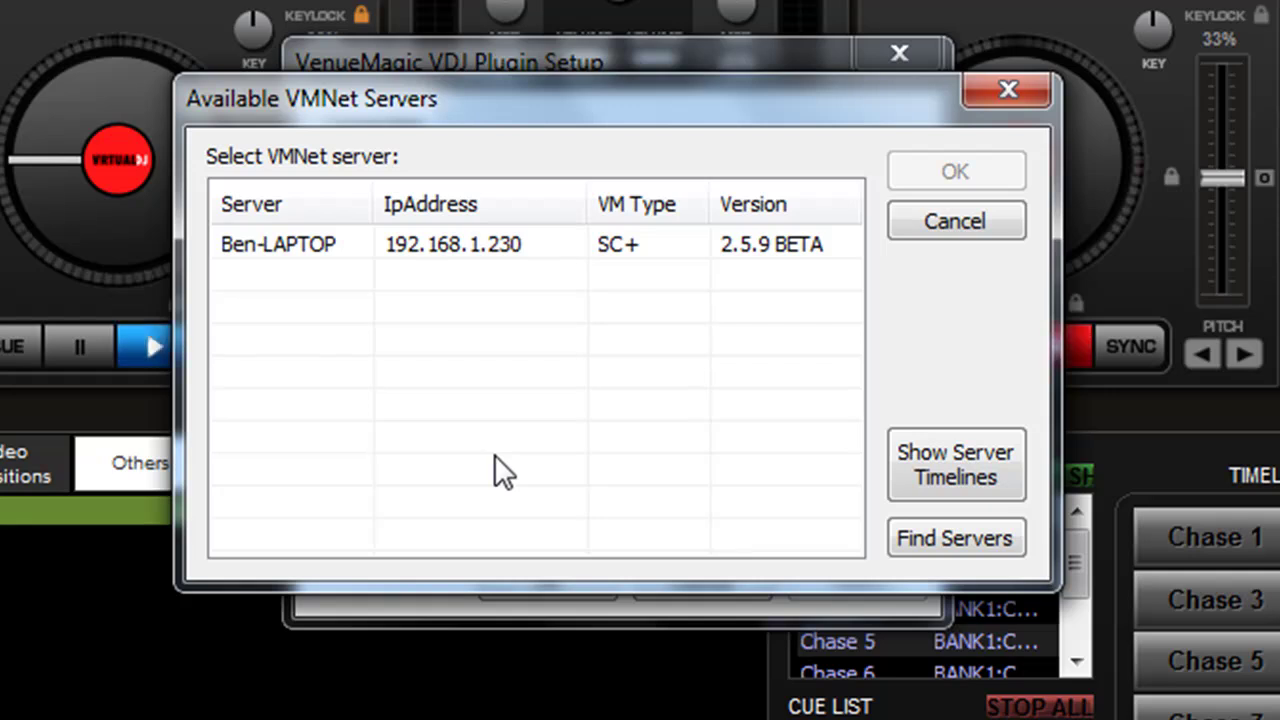
left_click(620, 244)
left_click(945, 468)
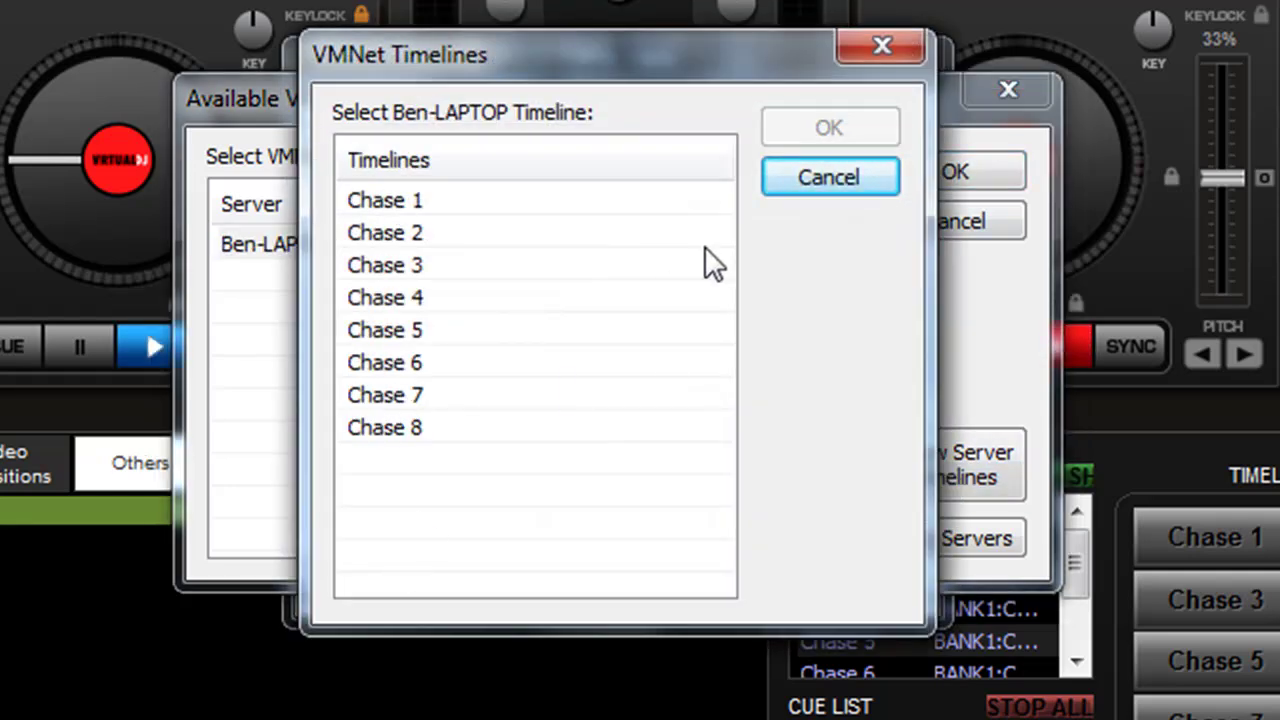
left_click(803, 178)
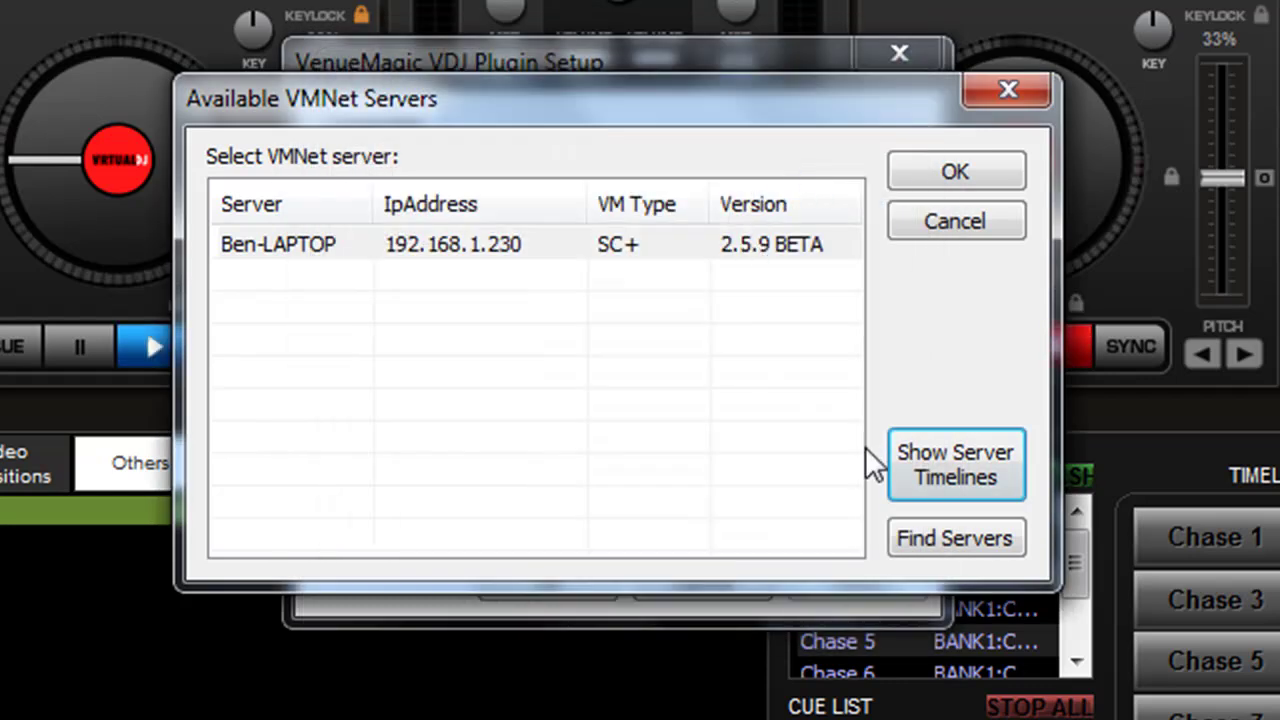
left_click(955, 540)
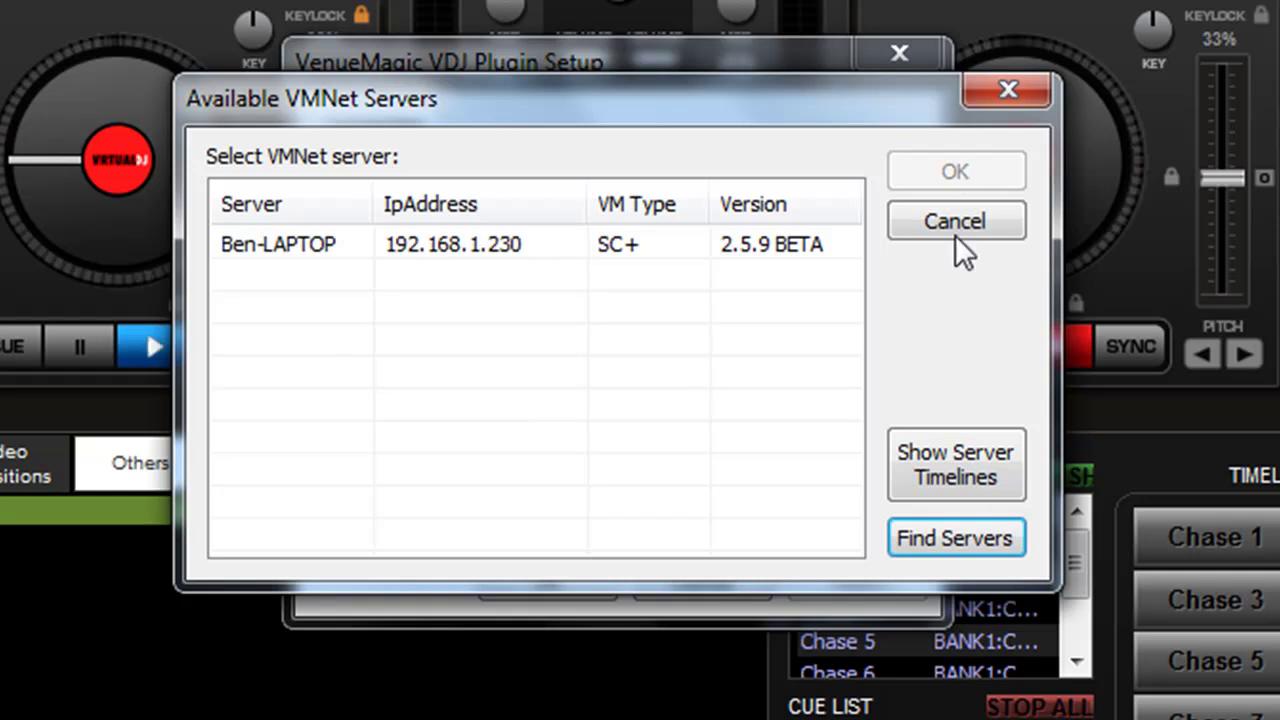
left_click(638, 242)
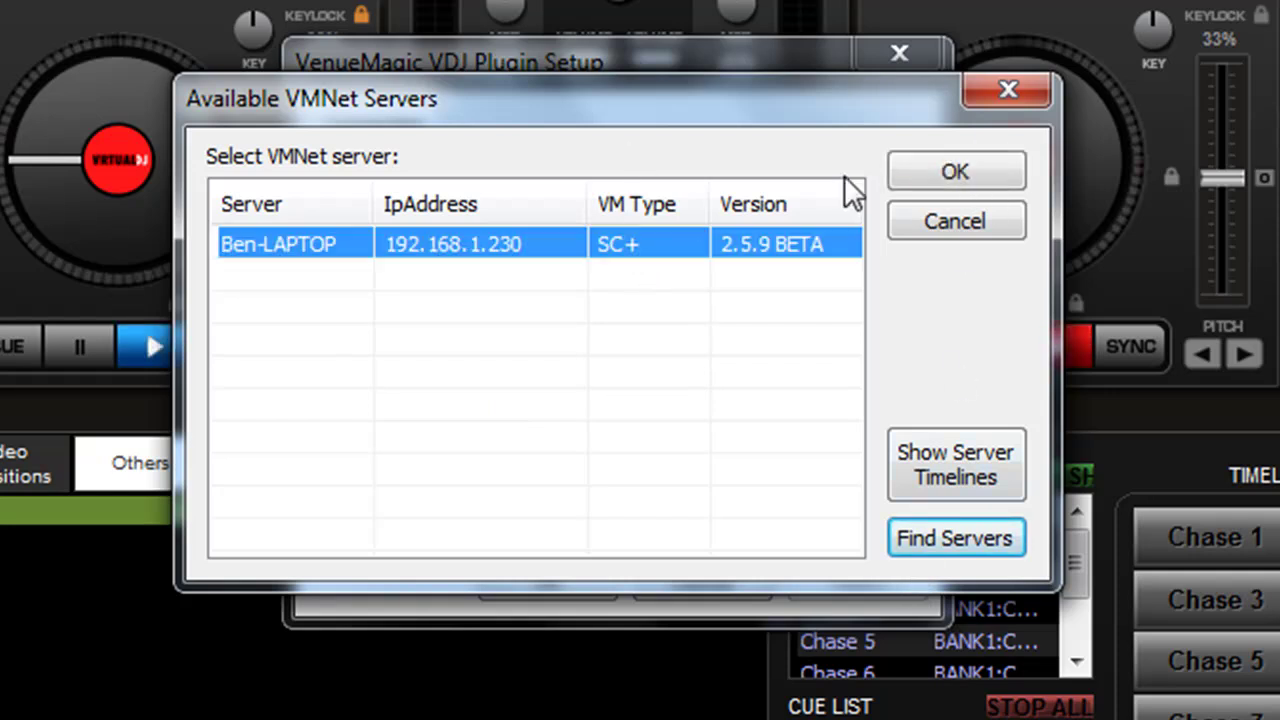
left_click(963, 163)
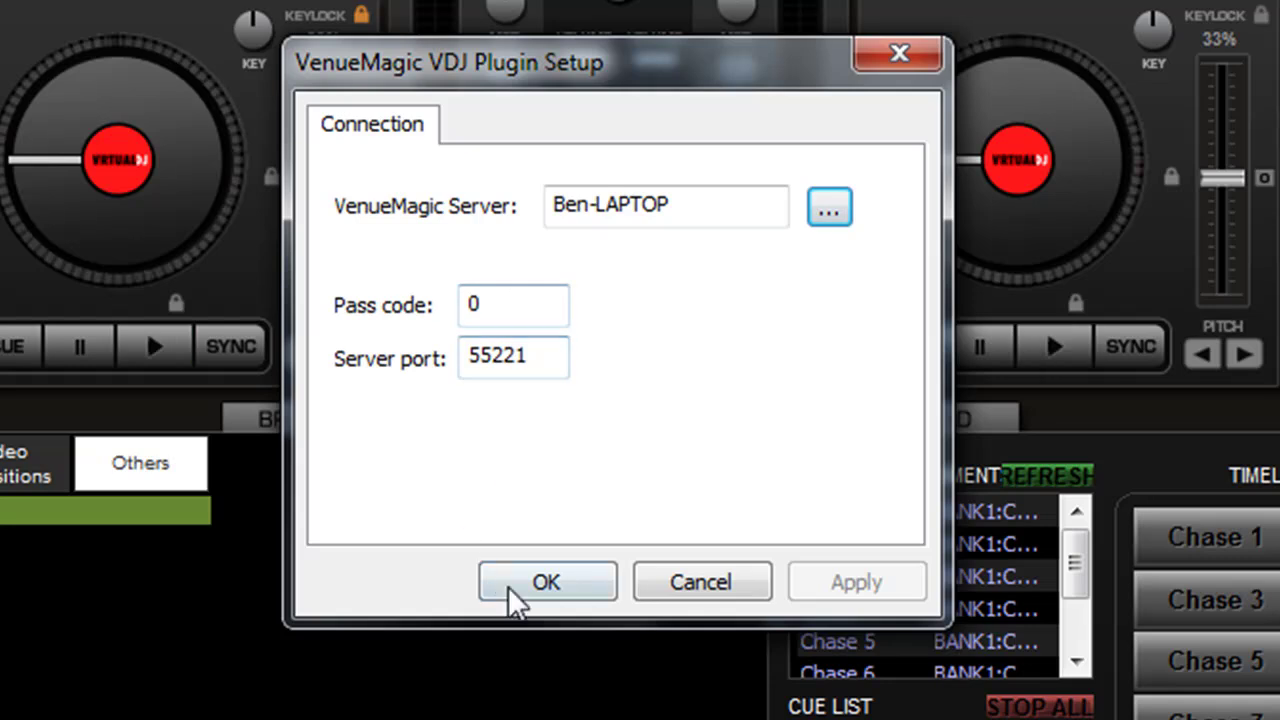
left_click(534, 585)
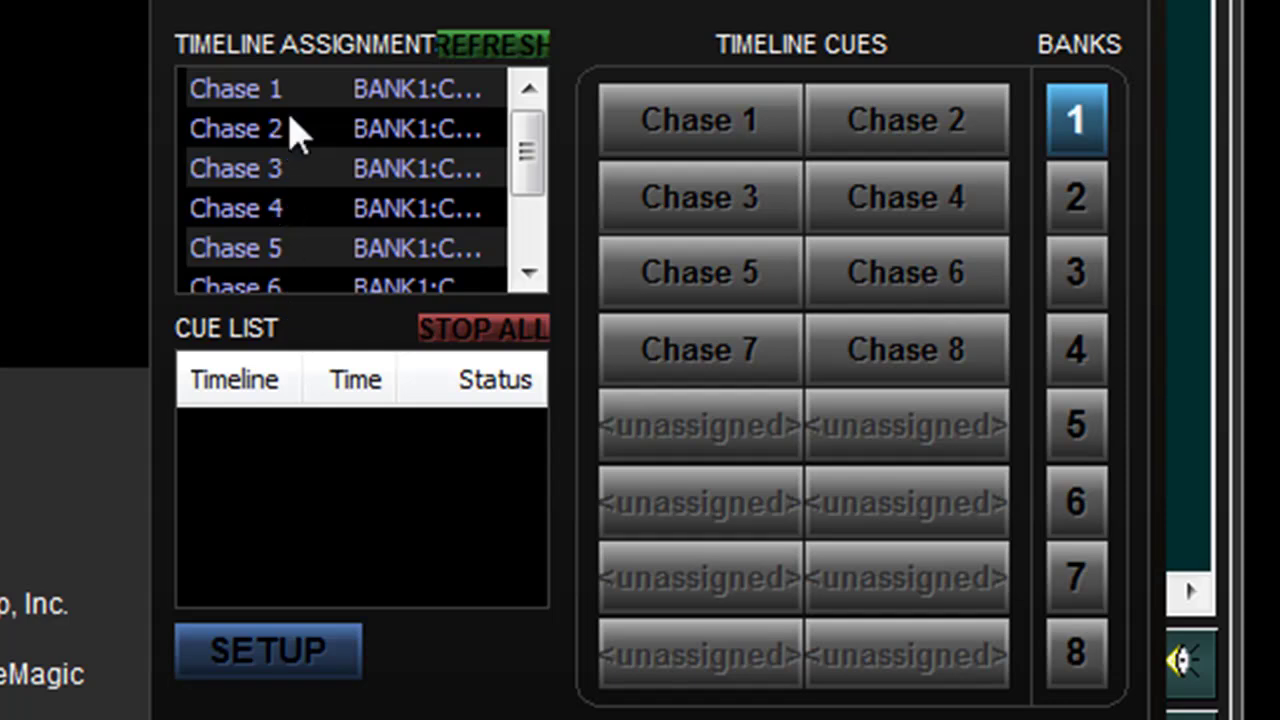
Step: Assign the Chase 1 timeline to the first cue and set it to play looped as Foreground 1
left_click_drag(271, 89, 663, 123)
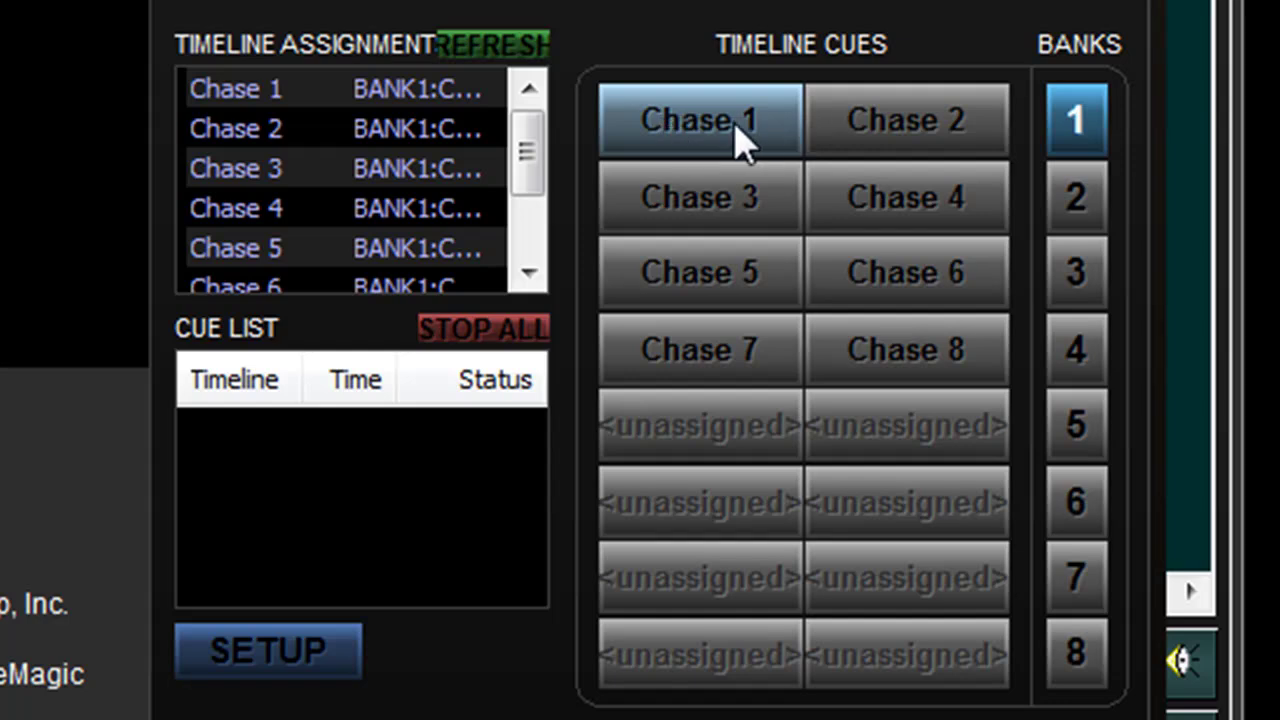
right_click(688, 127)
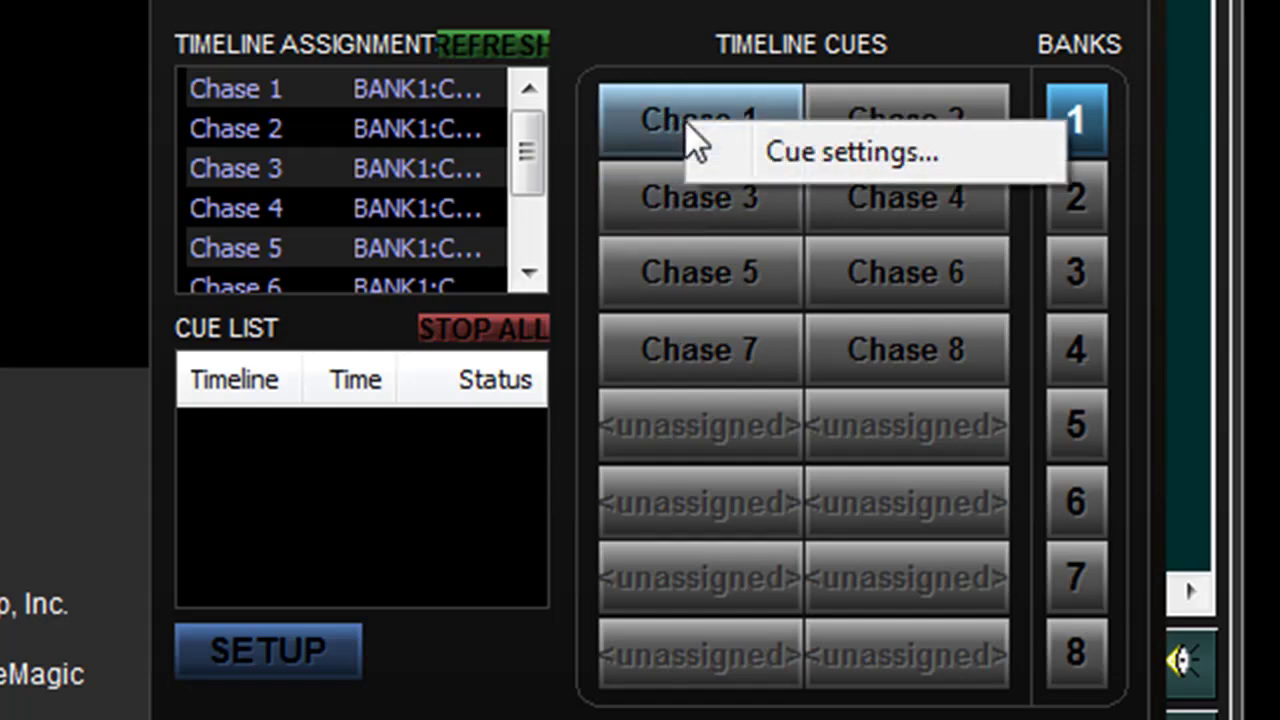
left_click(731, 143)
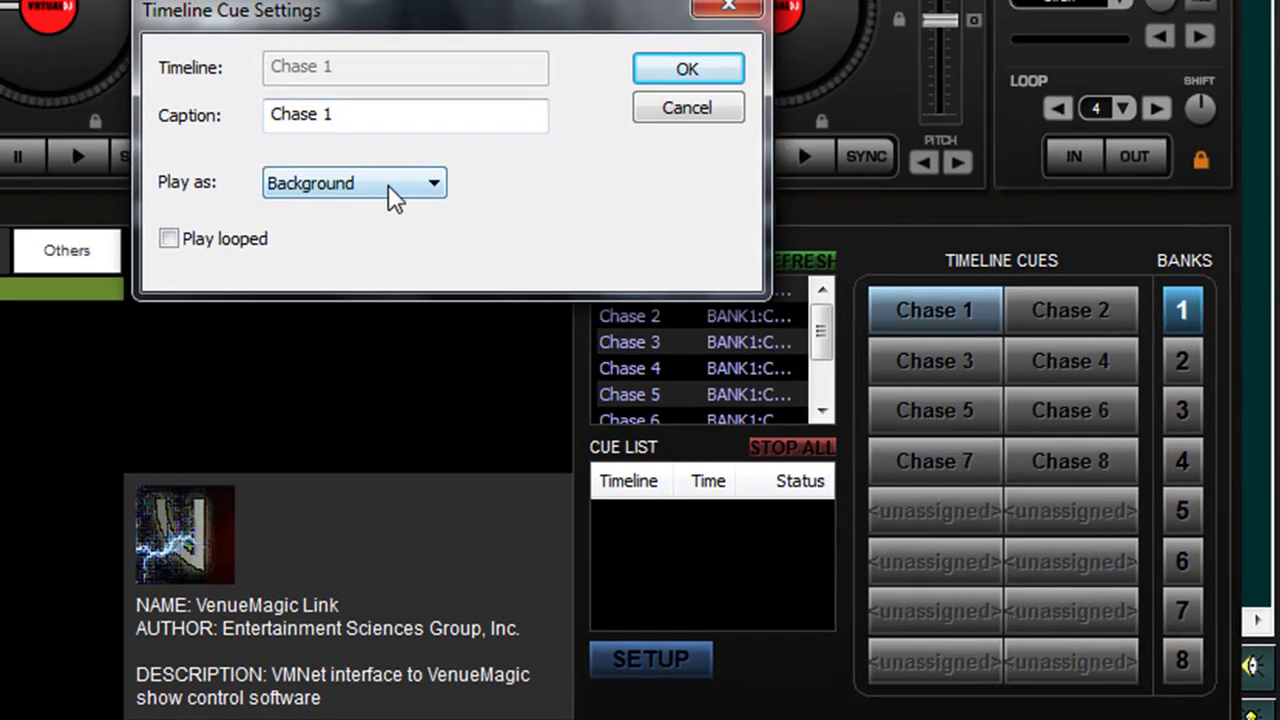
left_click(388, 184)
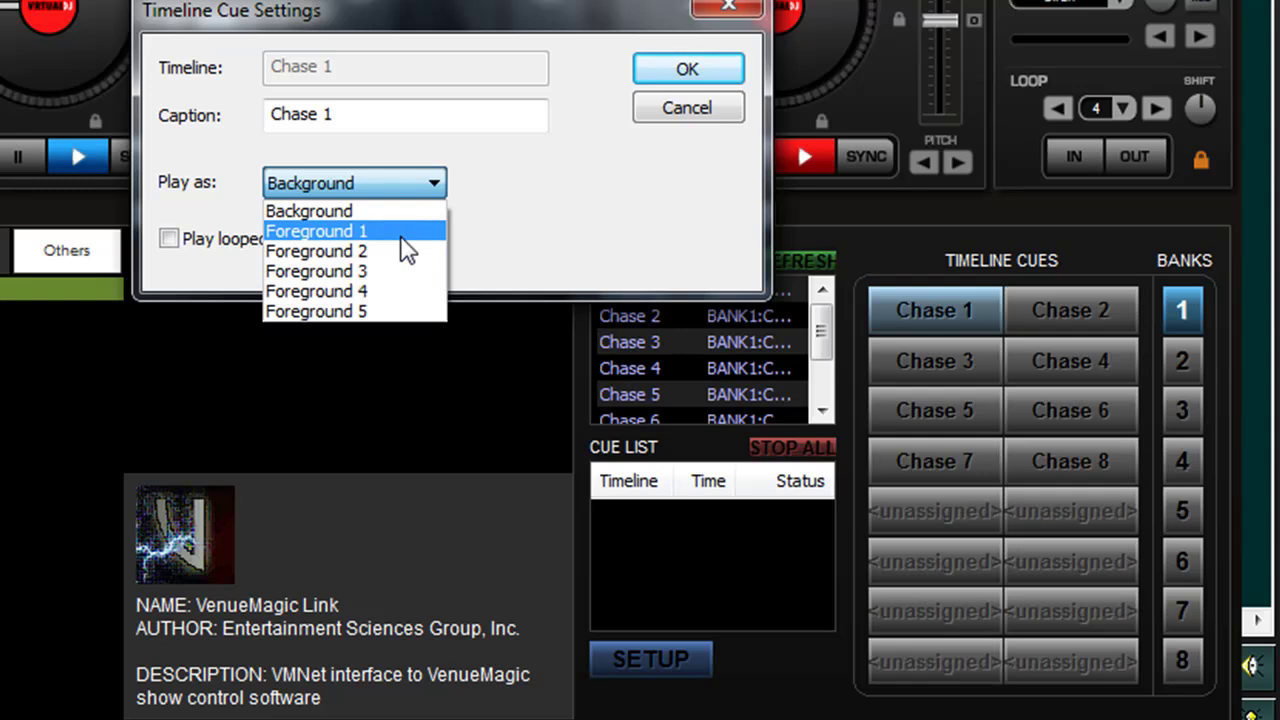
left_click(405, 231)
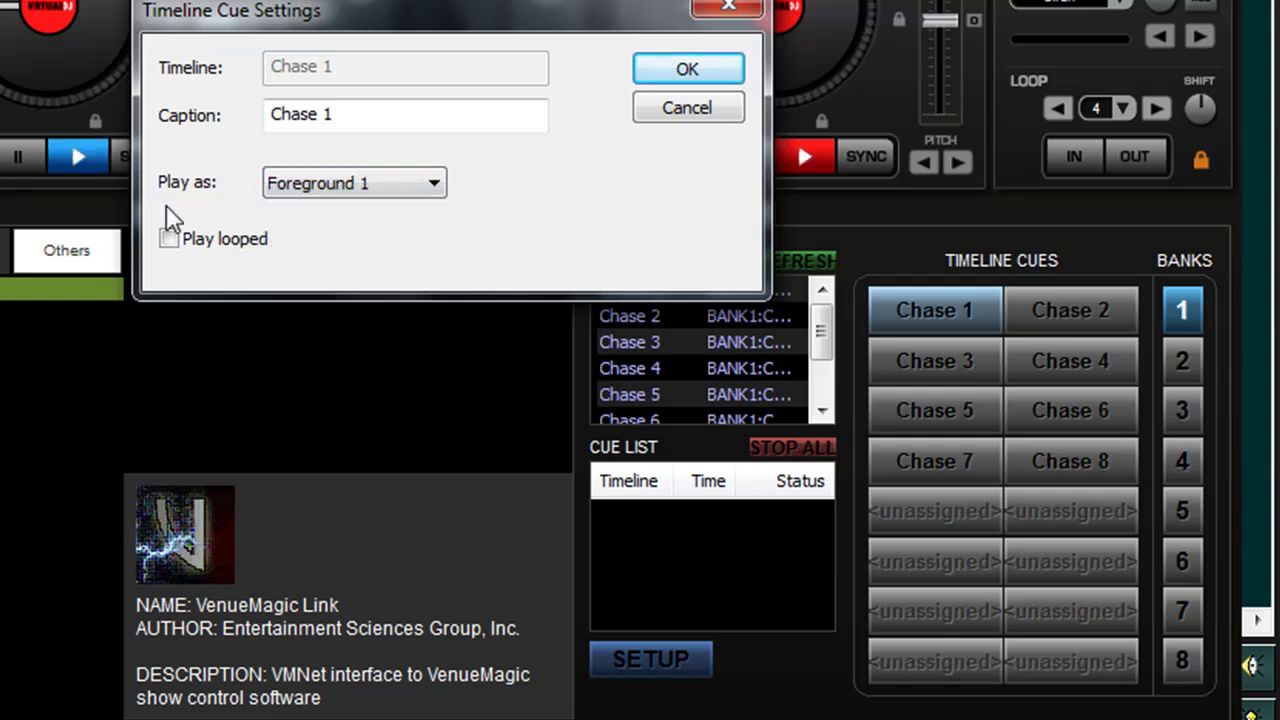
left_click(170, 240)
left_click(689, 68)
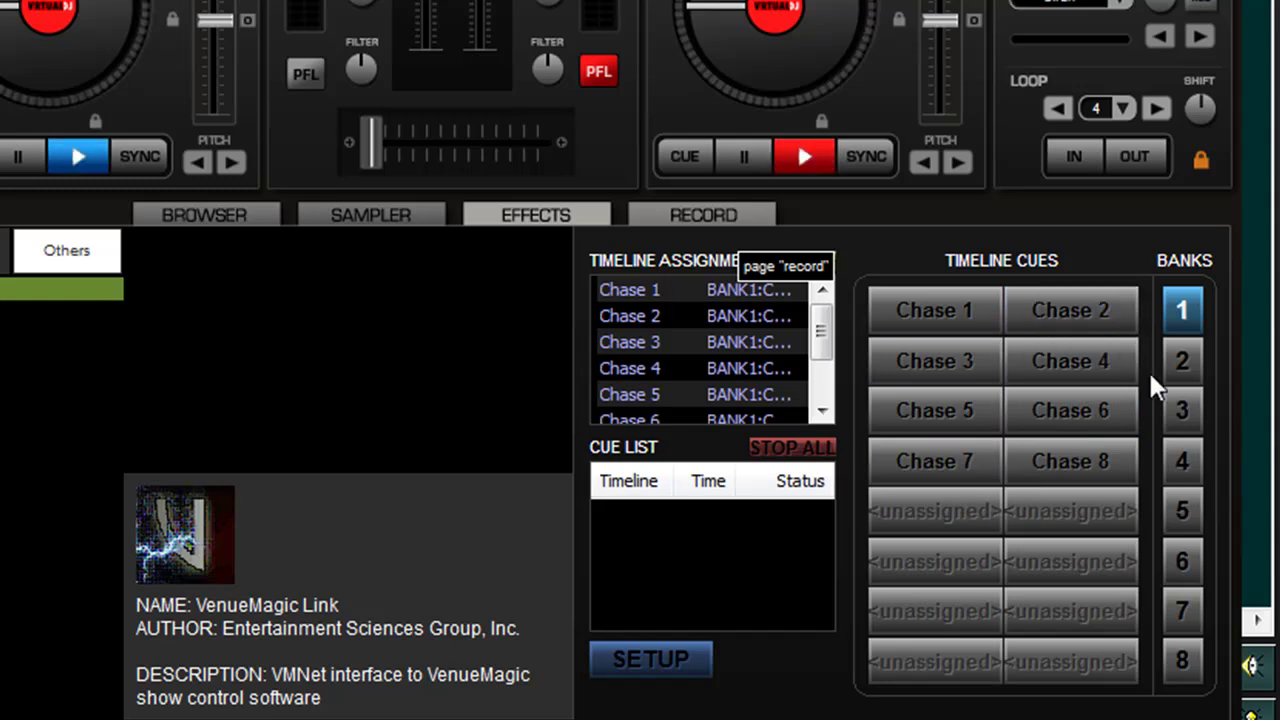
left_click(1181, 365)
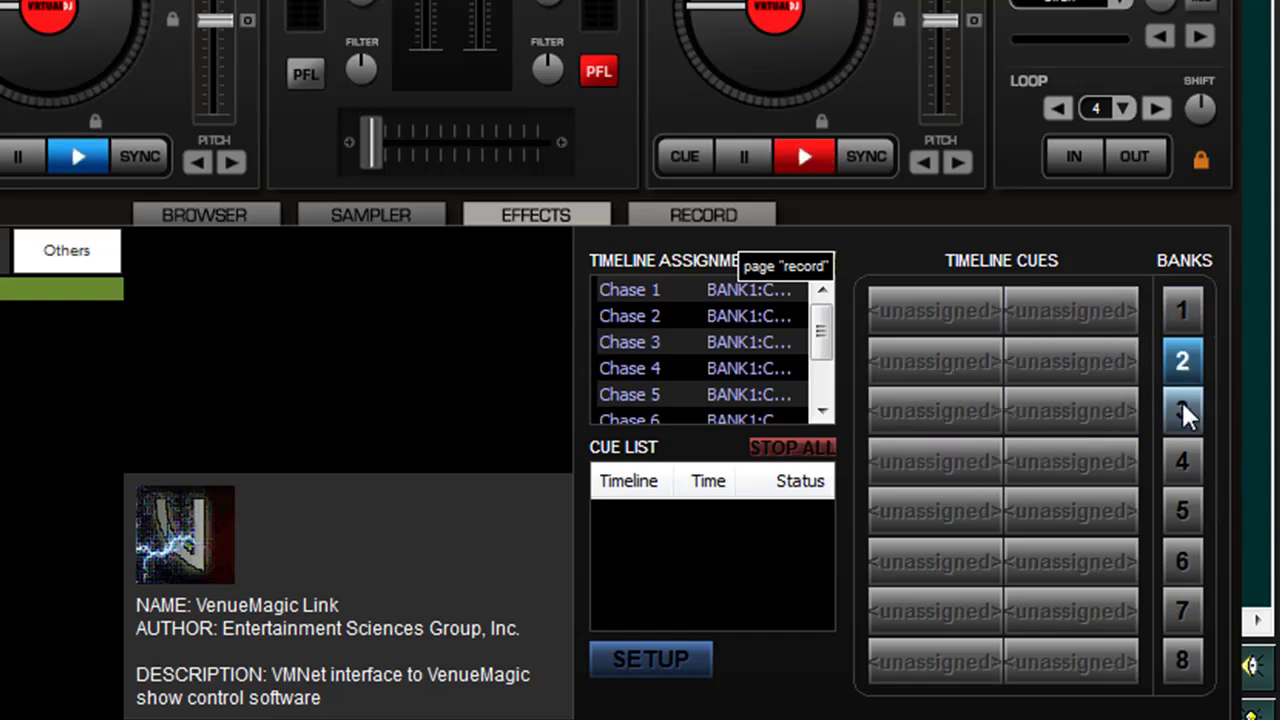
left_click(1182, 461)
left_click(1175, 511)
left_click(1183, 560)
left_click(1190, 610)
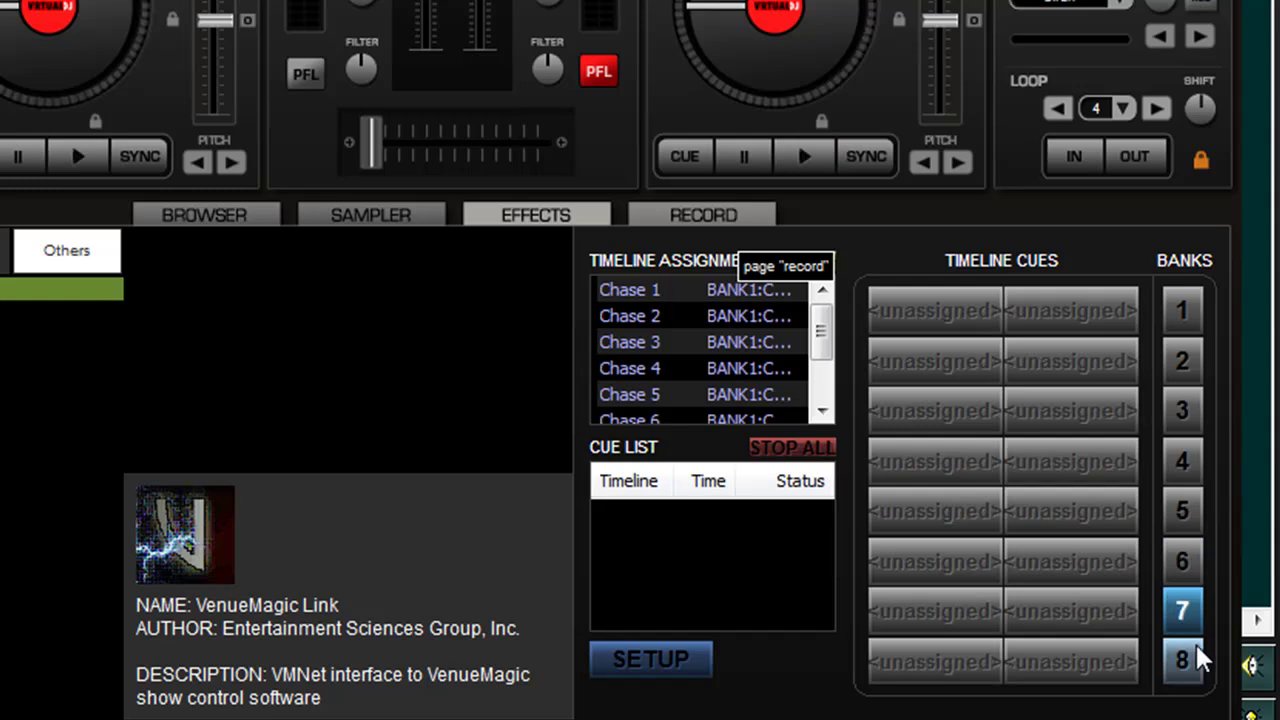
left_click(1183, 657)
left_click(1181, 309)
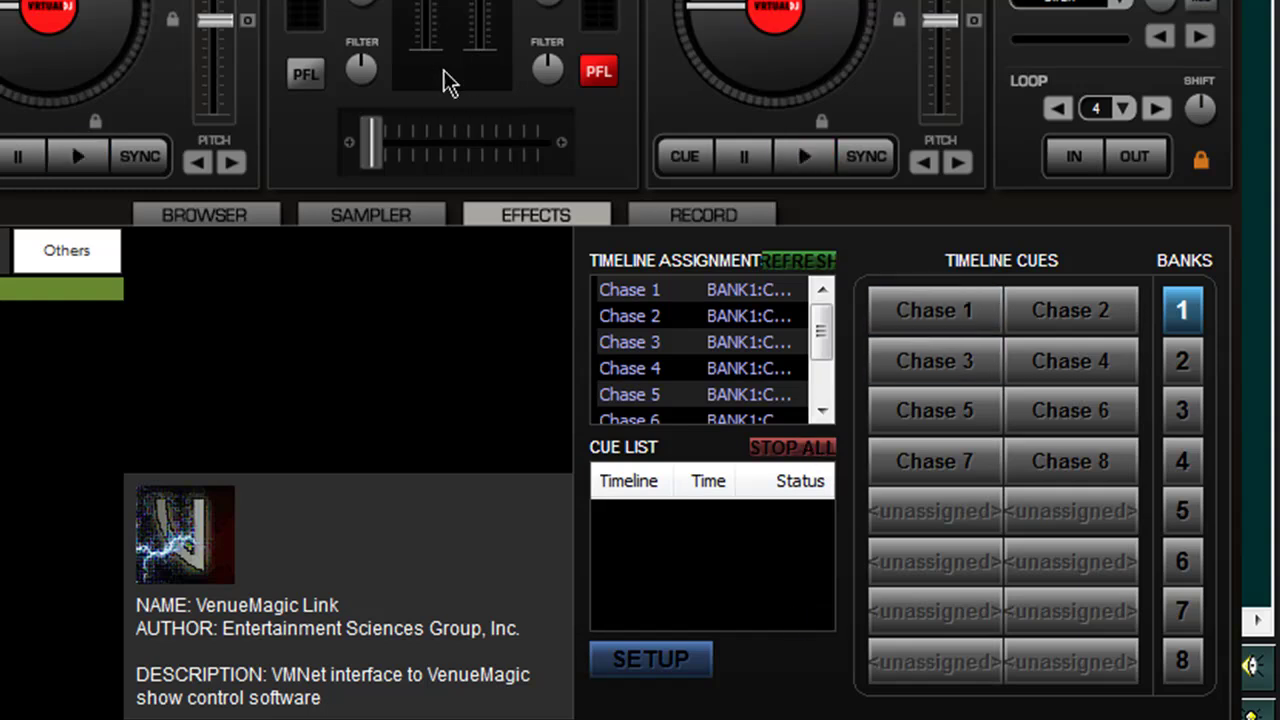
Step: Trigger the Chase 1 cue, play Kryptonite on deck 2 with the crossfader right, then view VenueMagic
mouse_move(372, 142)
left_mouse_down()
mouse_move(505, 142)
mouse_move(368, 142)
left_mouse_up()
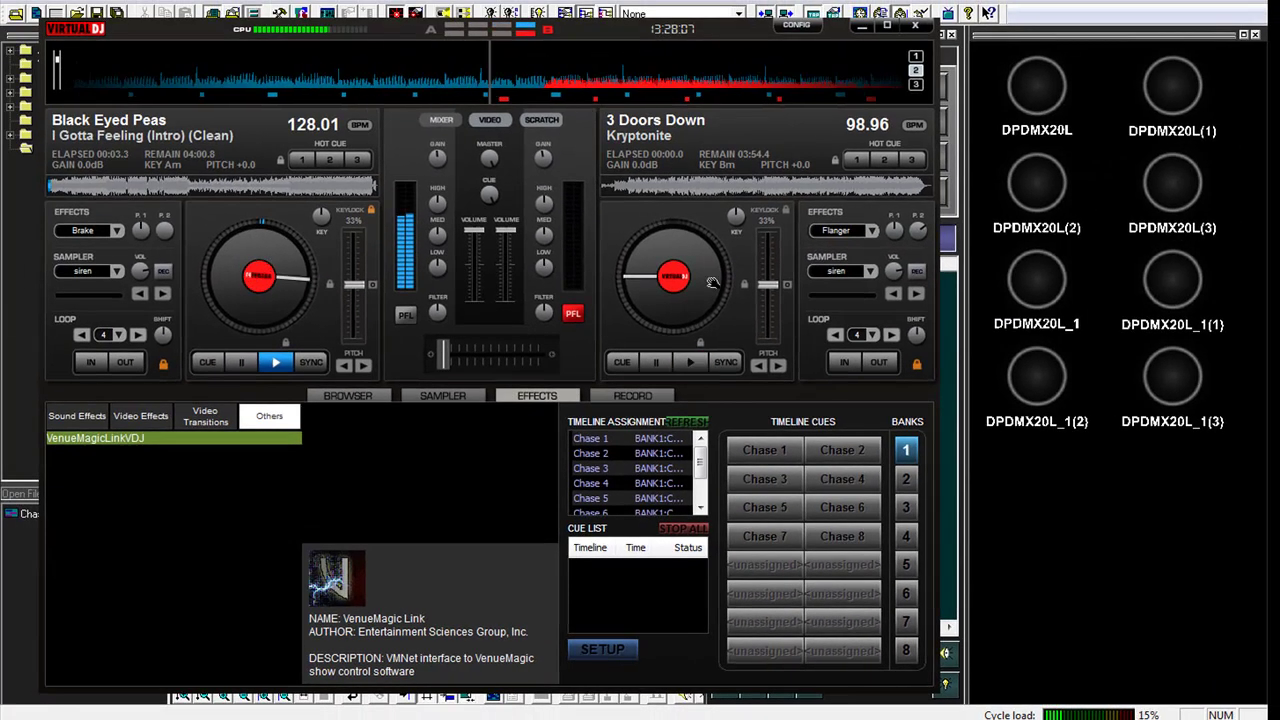
left_click(764, 452)
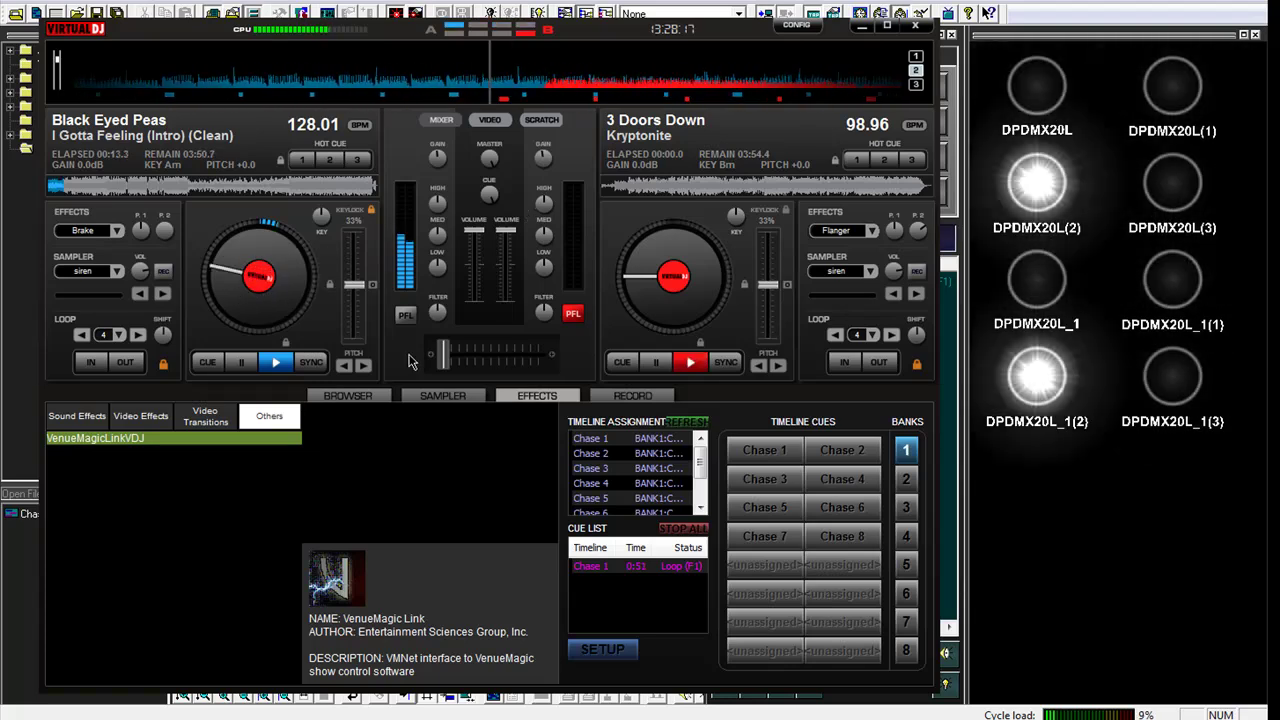
left_click(690, 362)
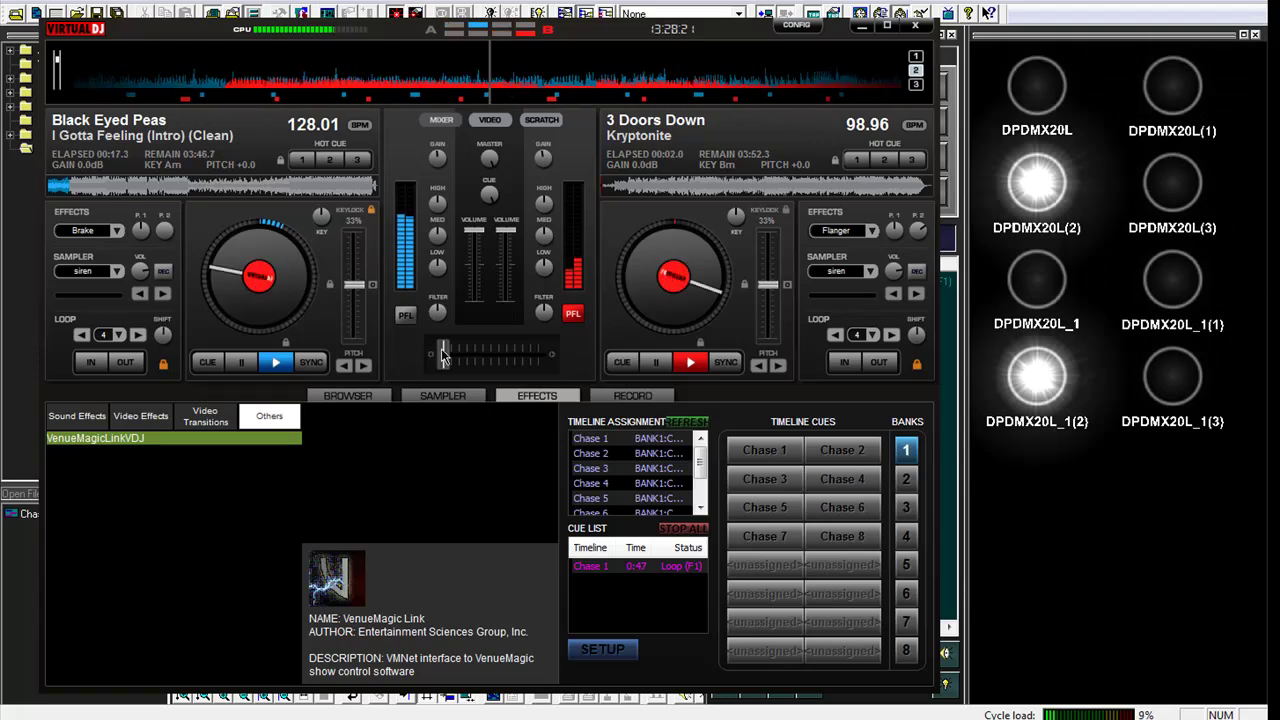
left_click_drag(443, 354, 546, 369)
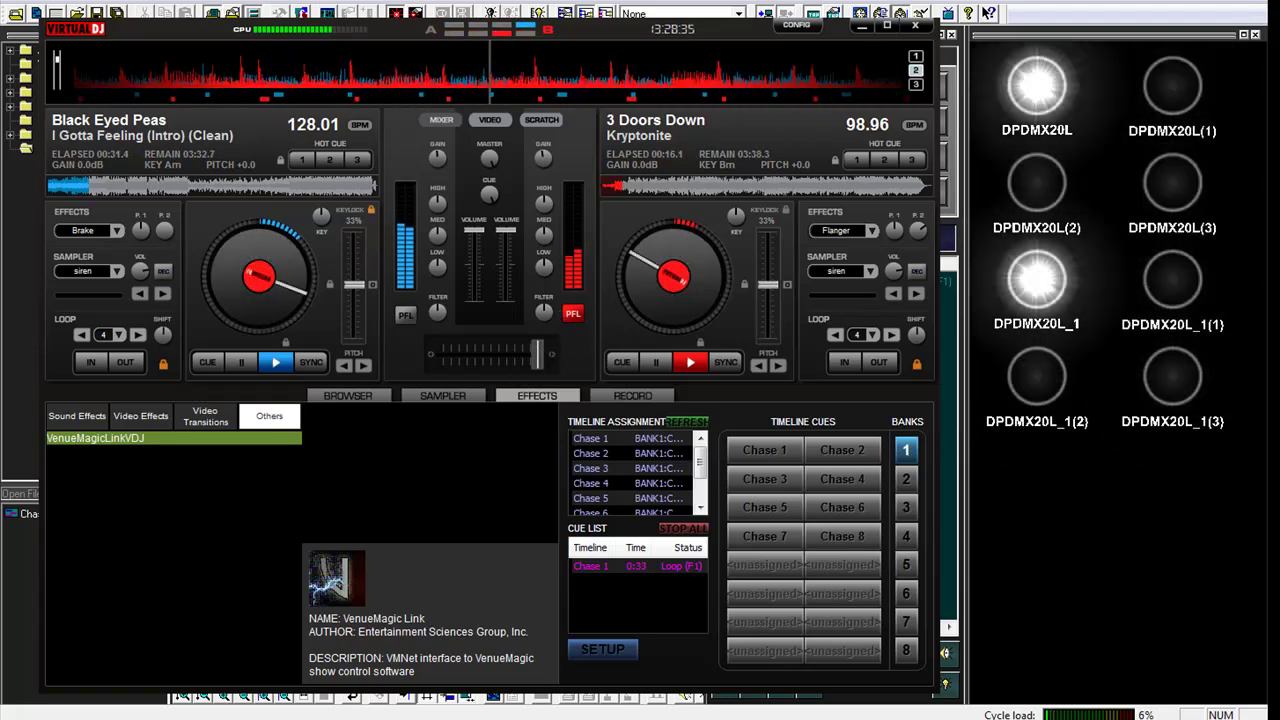
key("alt+Tab")
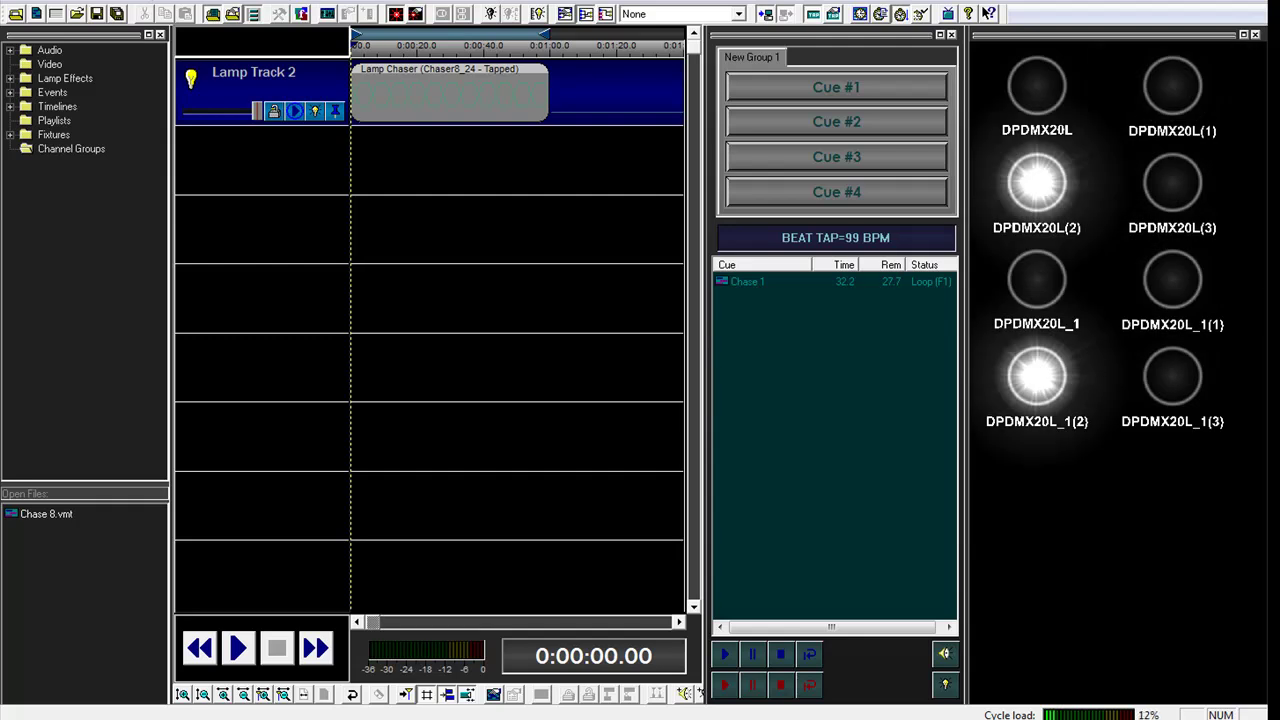
Step: Crossfade to the left deck's Black Eyed Peas track and confirm VenueMagic's beat tap reads 128 BPM
left_click(514, 620)
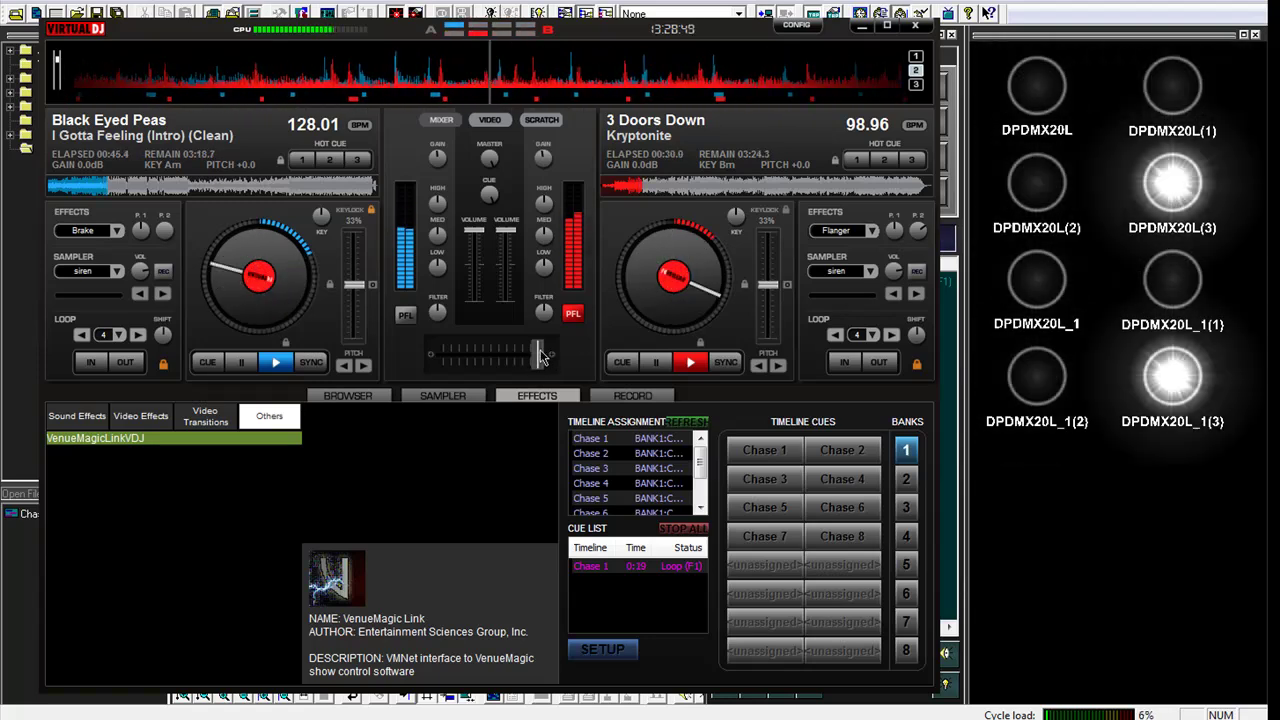
left_click_drag(537, 356, 495, 362)
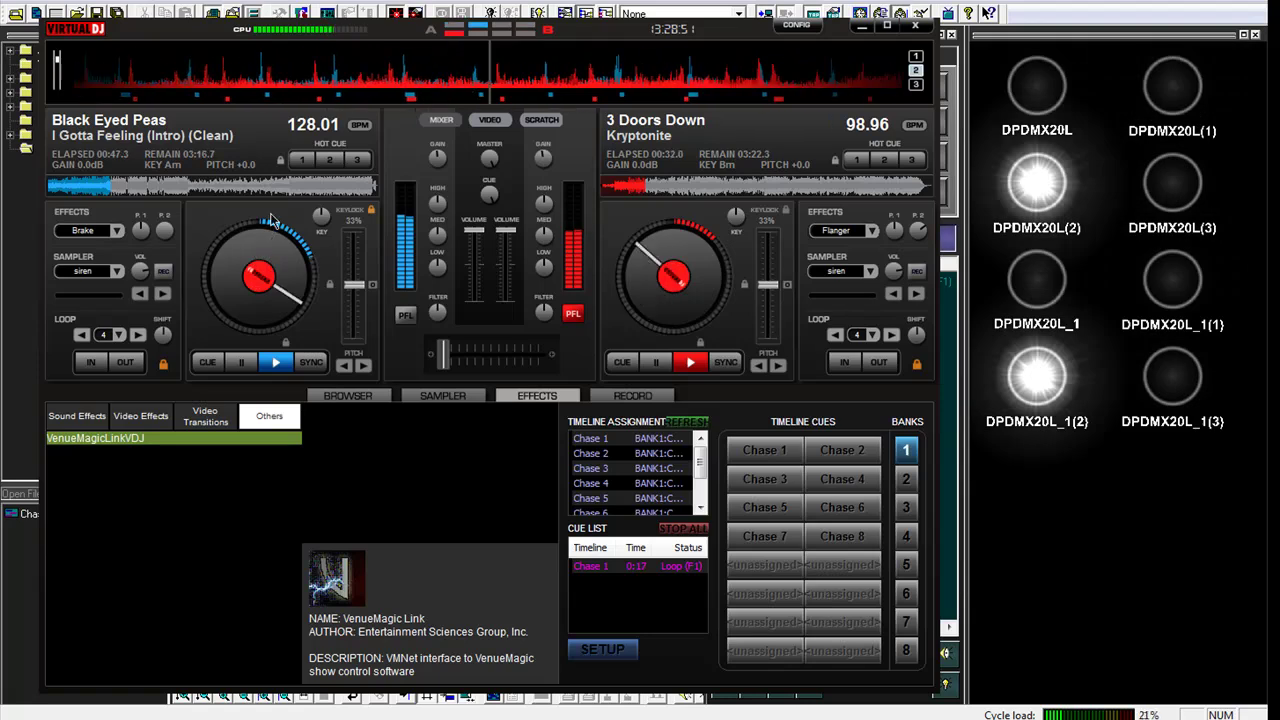
key("alt+Tab")
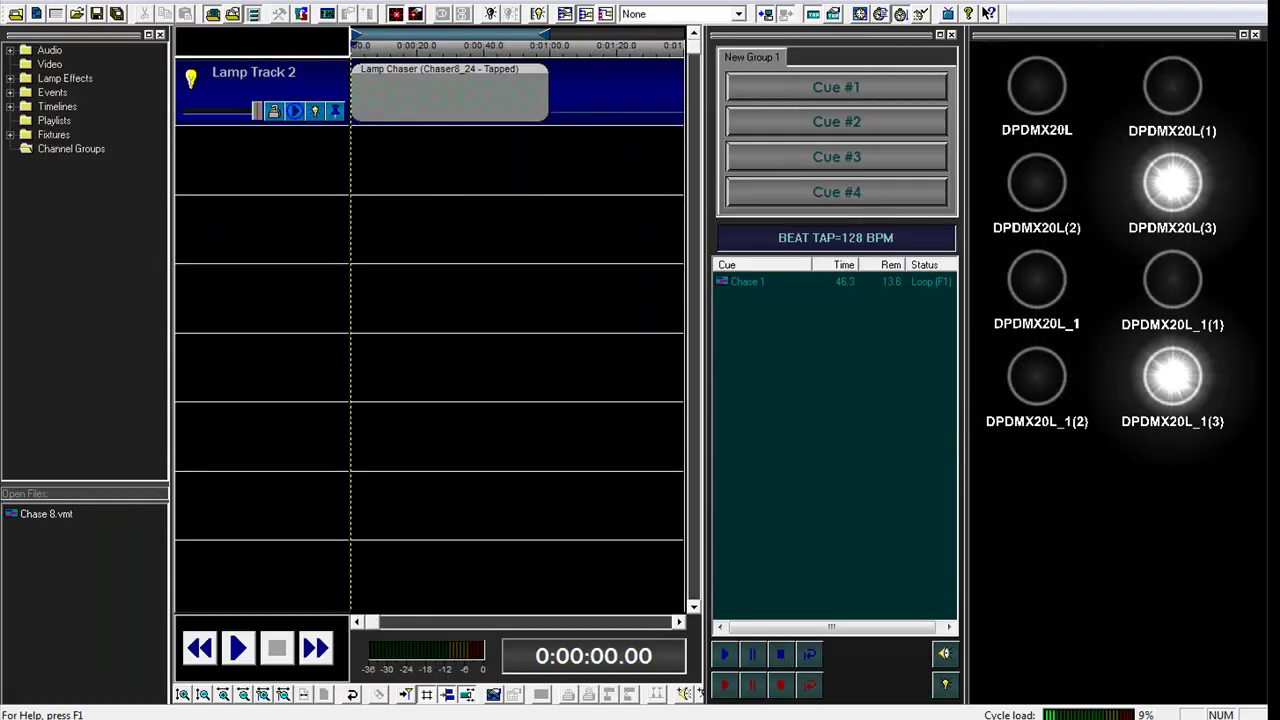
key("alt+Tab")
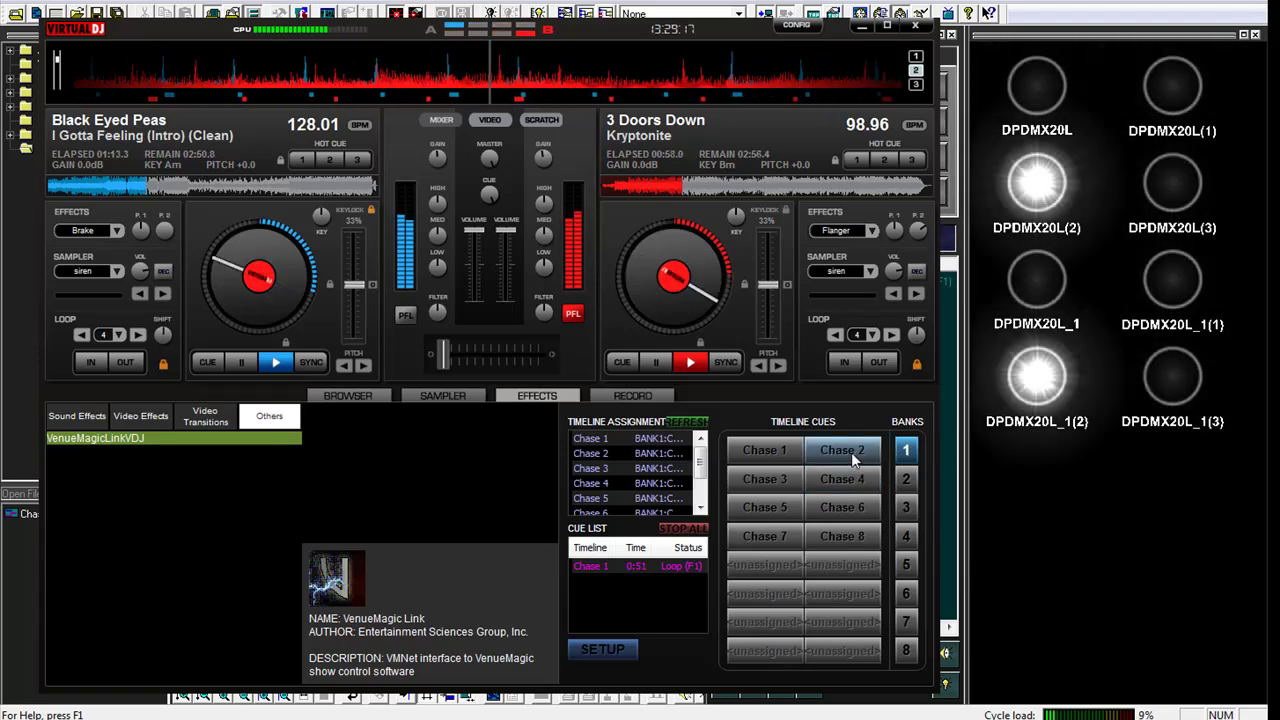
Step: Start the Chase 2 cue and set it to play looped as Foreground 1
right_click(823, 458)
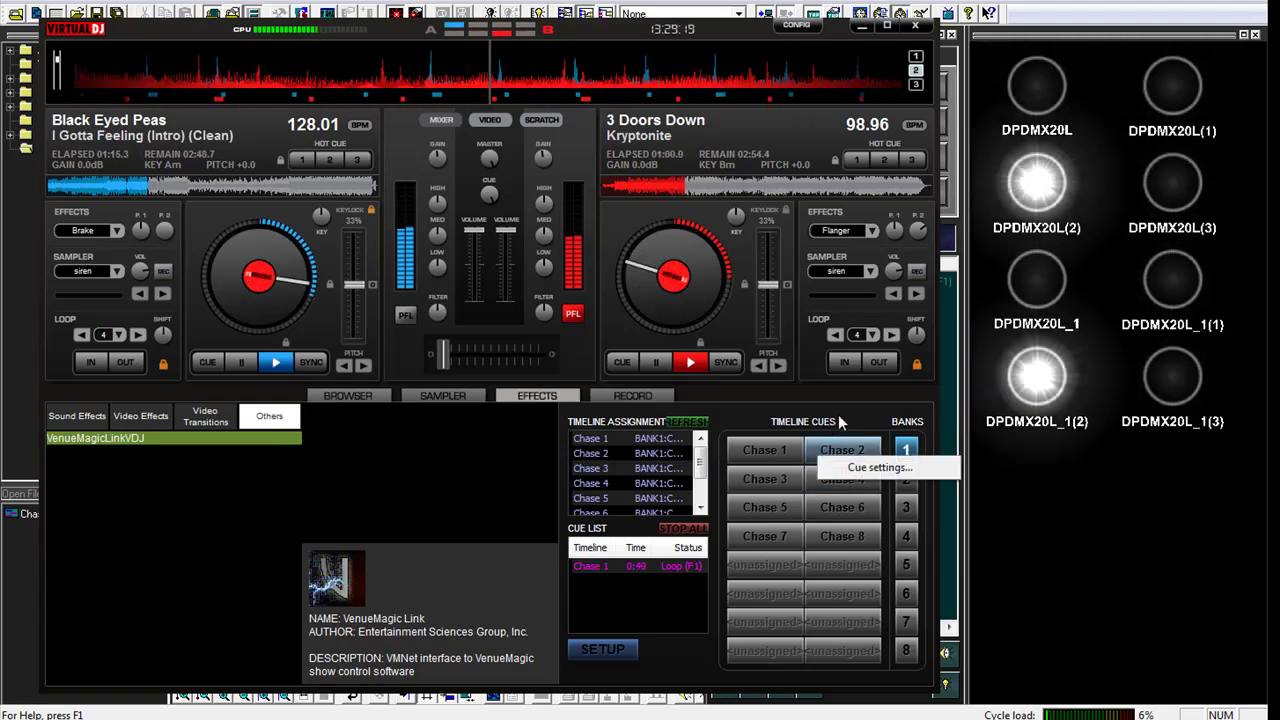
left_click(853, 450)
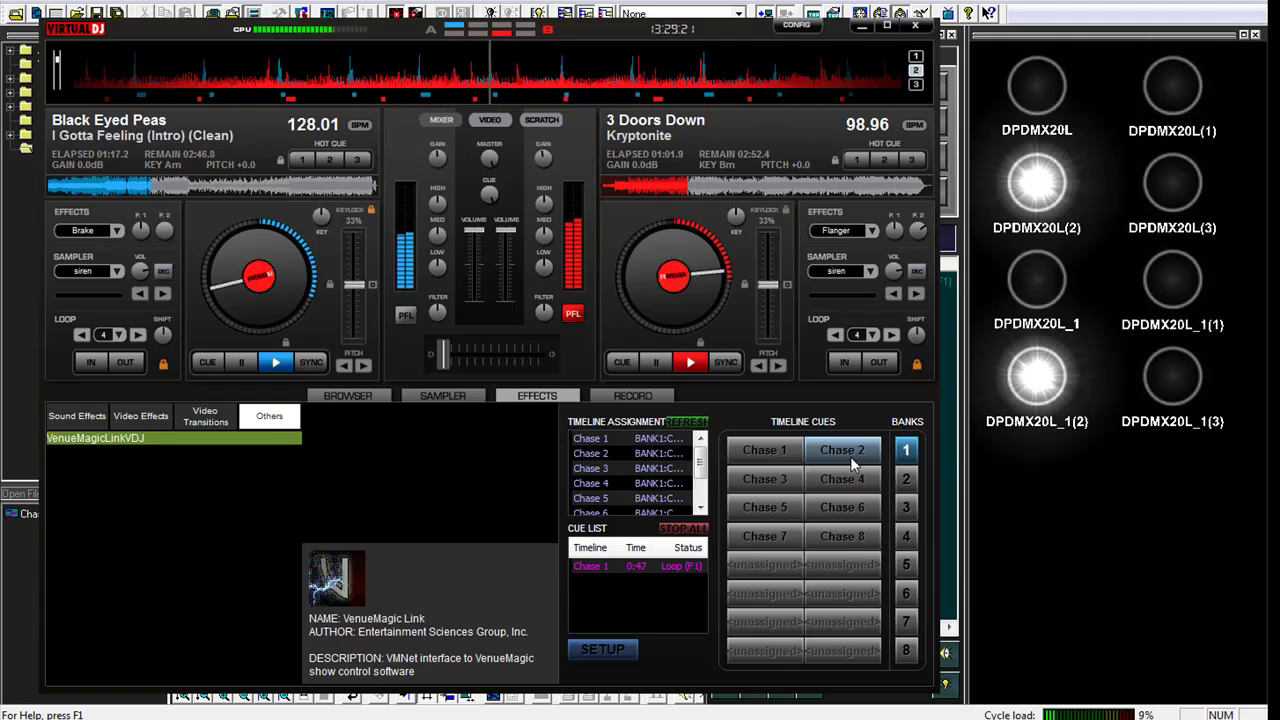
left_click(853, 458)
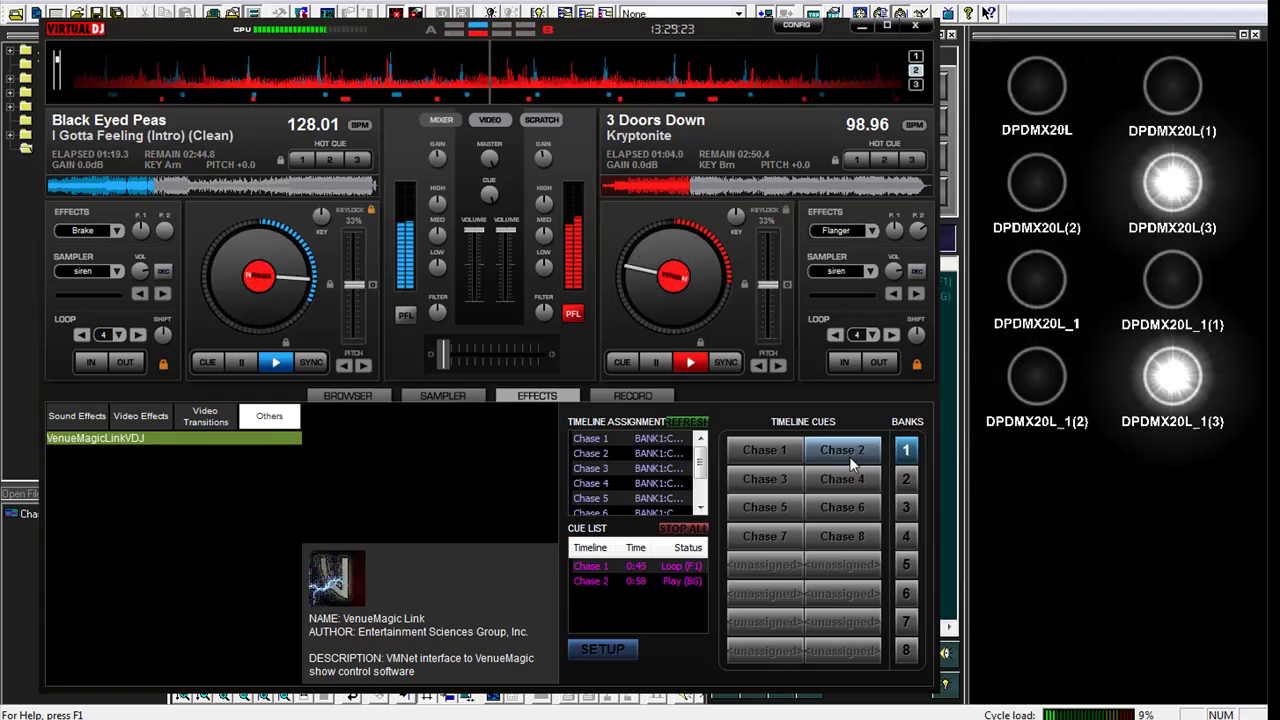
right_click(831, 450)
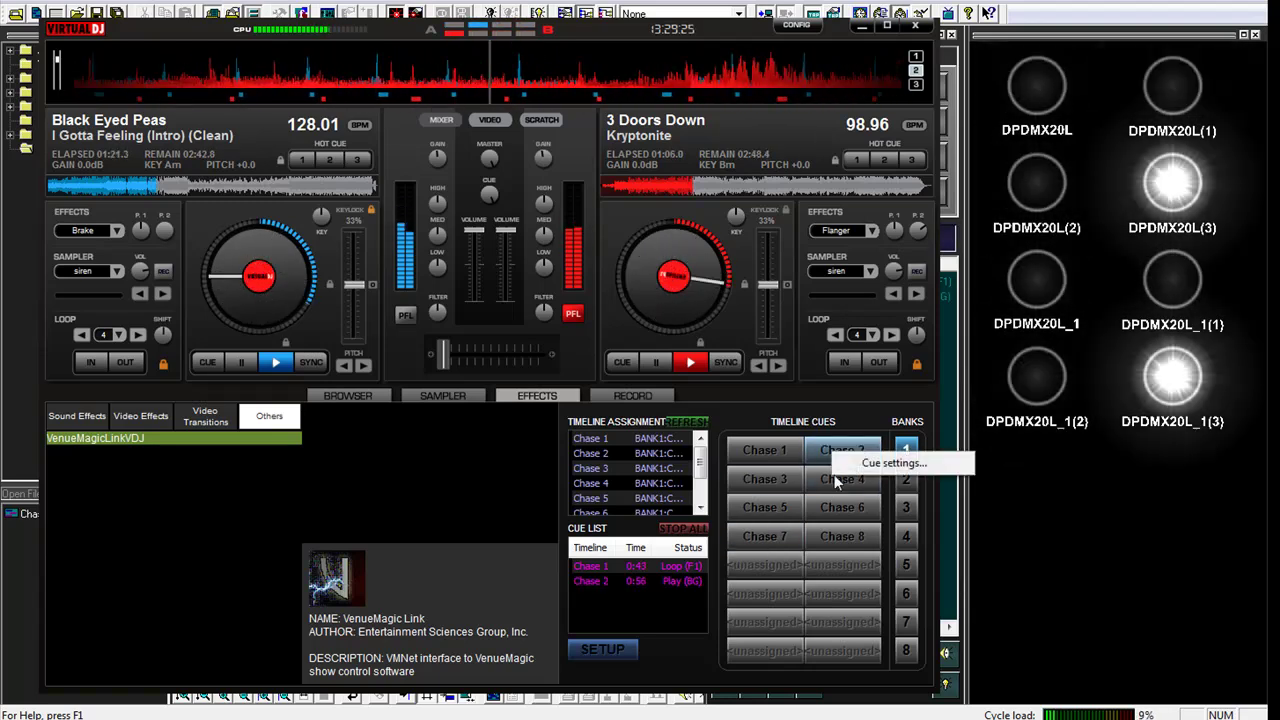
left_click(905, 463)
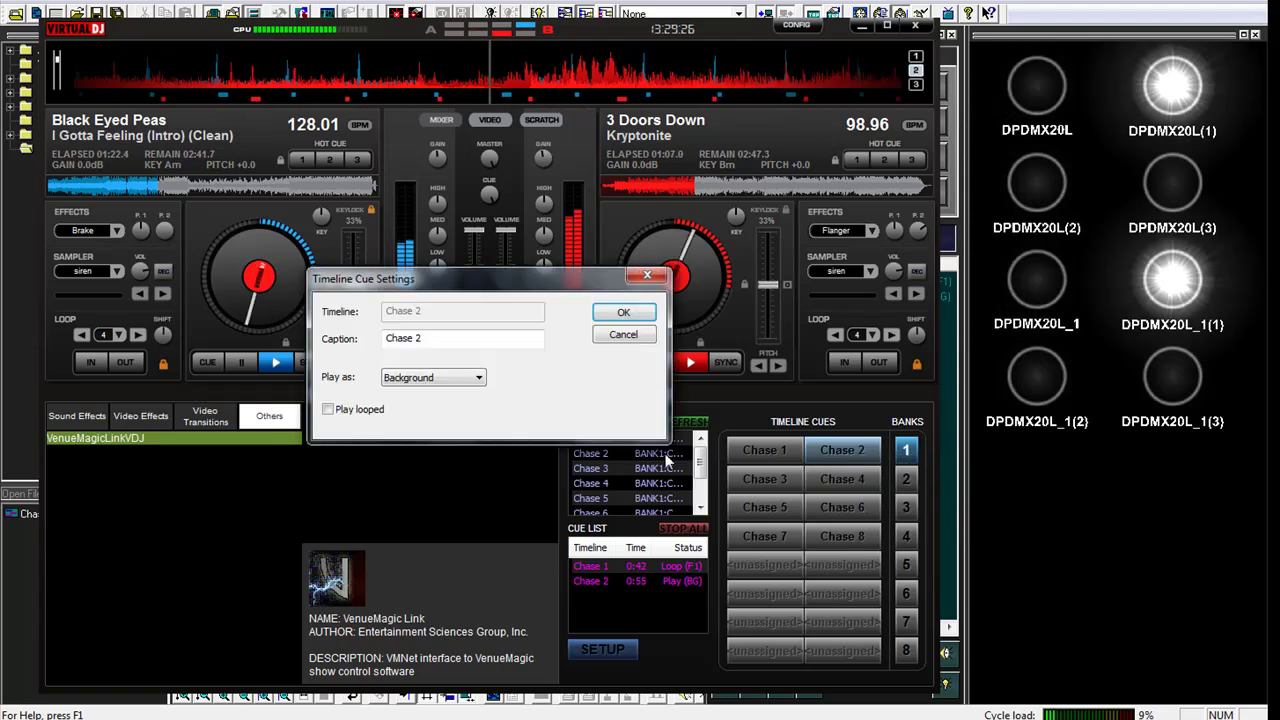
left_click(358, 410)
left_click(432, 377)
left_click(420, 404)
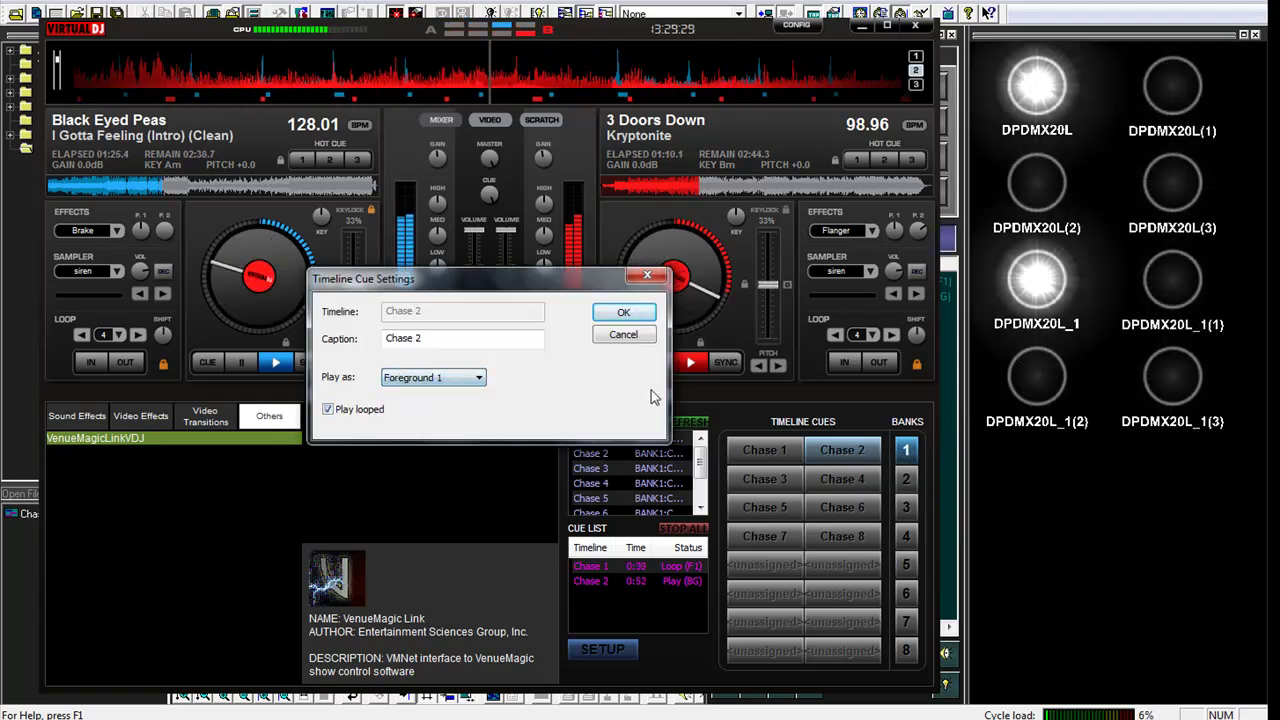
left_click(626, 313)
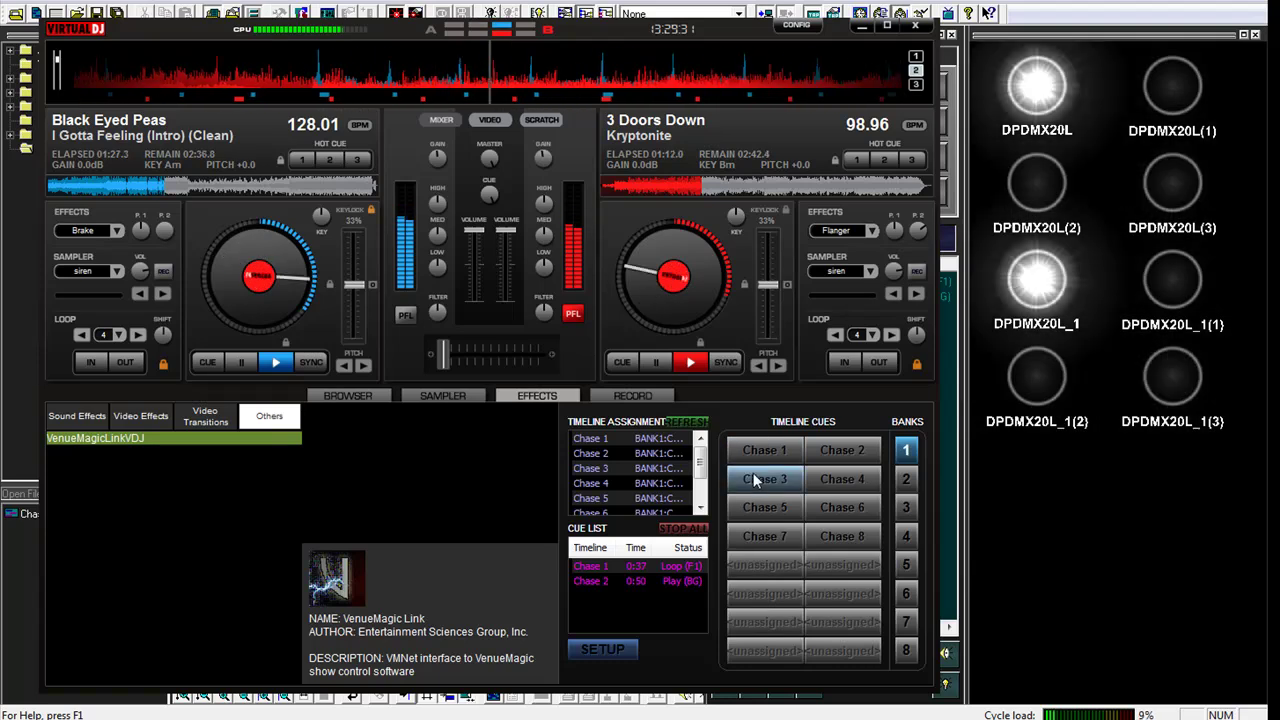
Step: Set the Chase 3 cue to play looped as Foreground 1
right_click(780, 478)
left_click(812, 485)
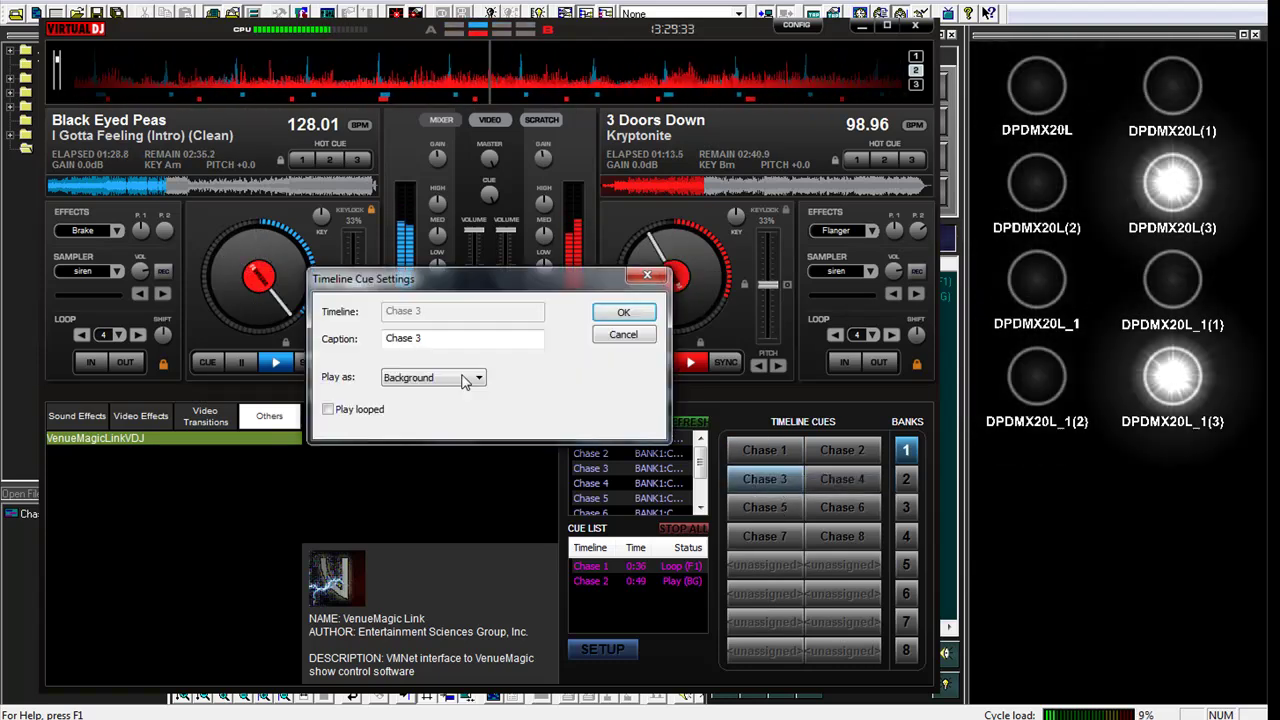
left_click(440, 377)
left_click(446, 404)
left_click(328, 409)
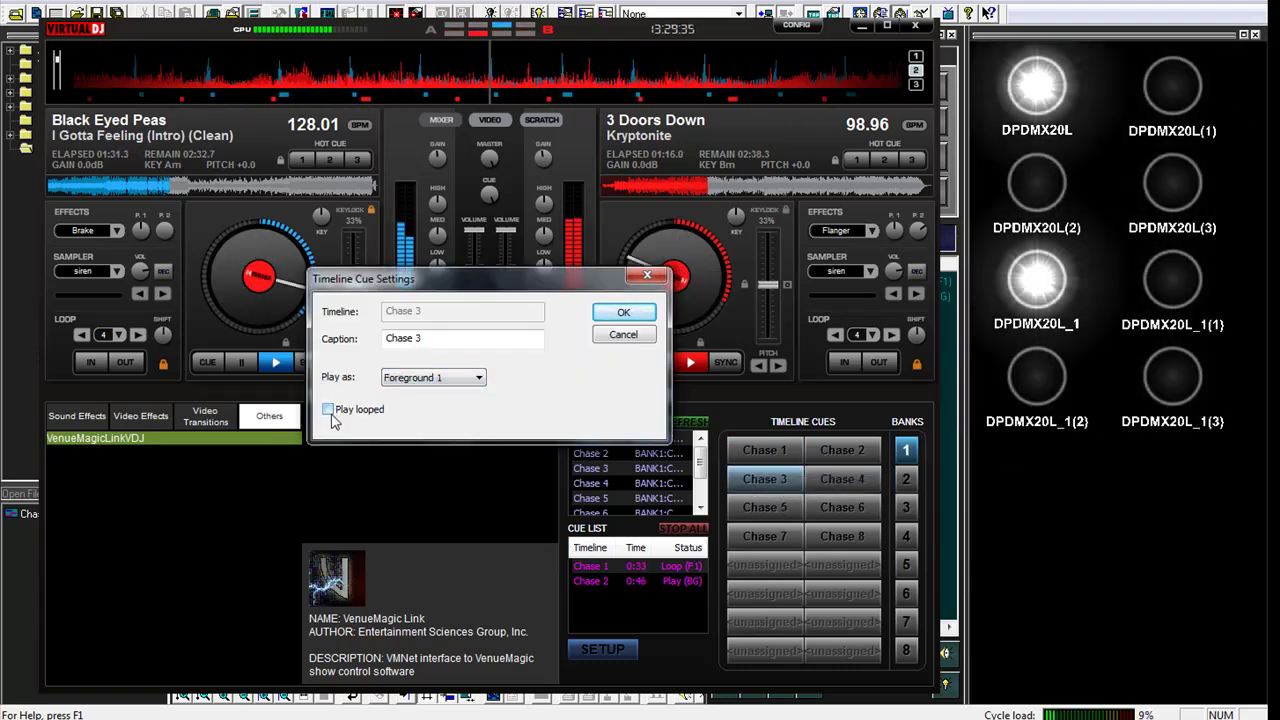
left_click(623, 312)
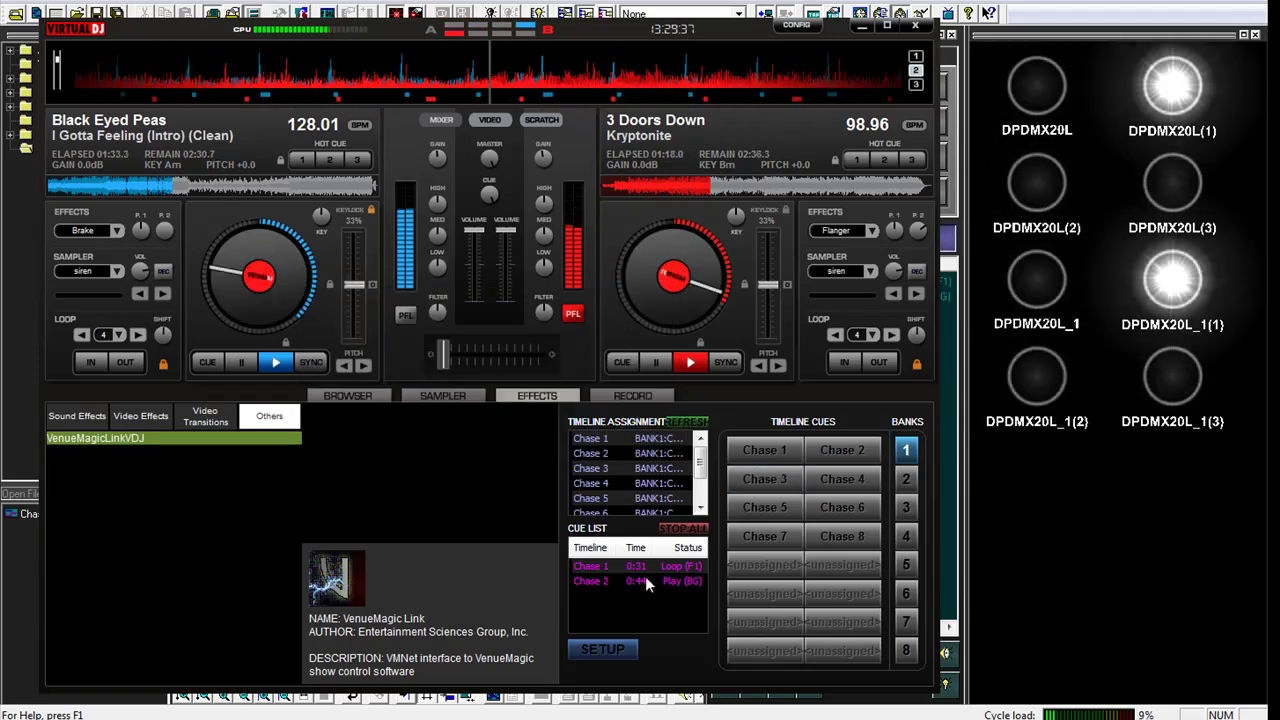
Step: Trigger the Chase 3, Chase 2 and Chase 1 cues in turn, then add Chase 4 in the background
left_click(770, 482)
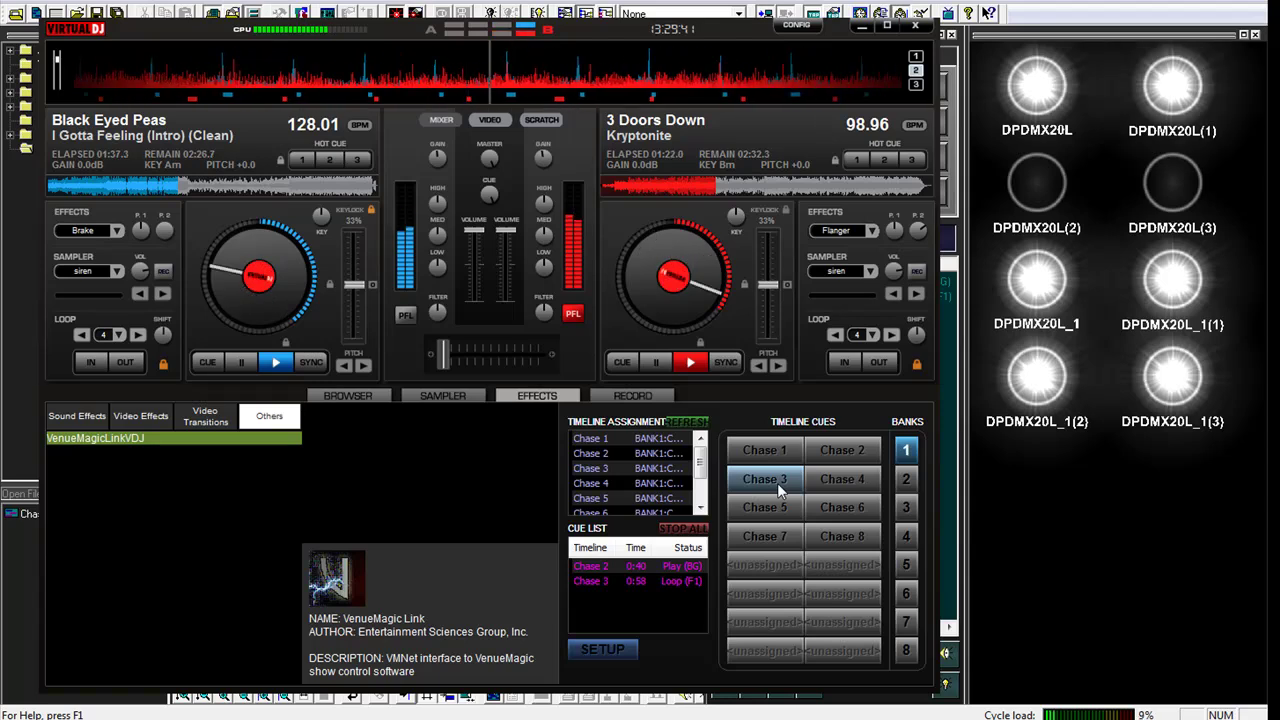
left_click(842, 450)
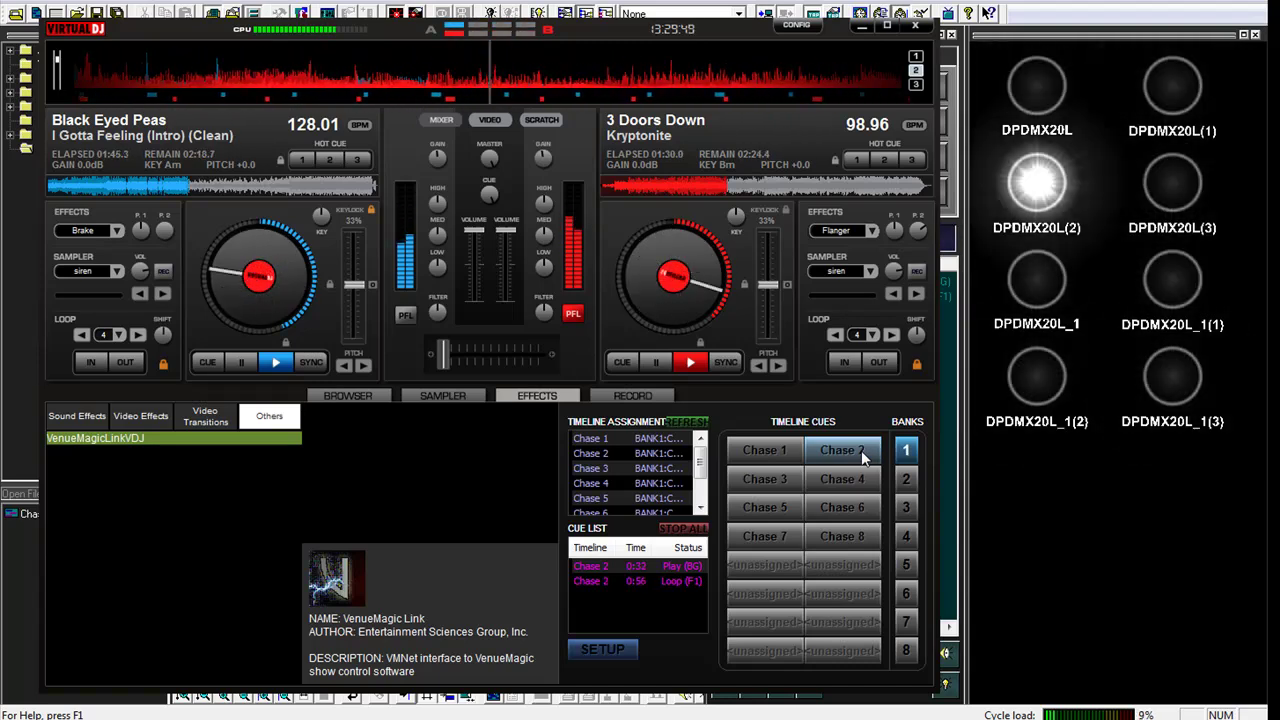
left_click(764, 451)
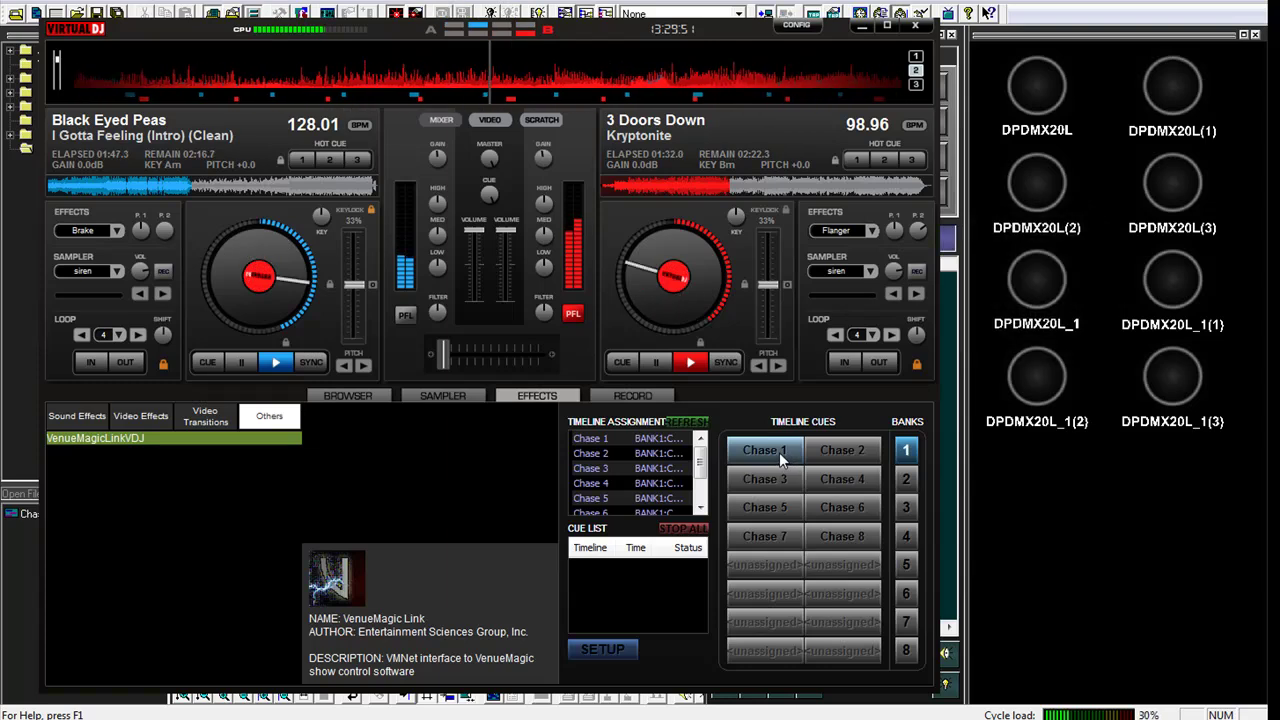
left_click(853, 479)
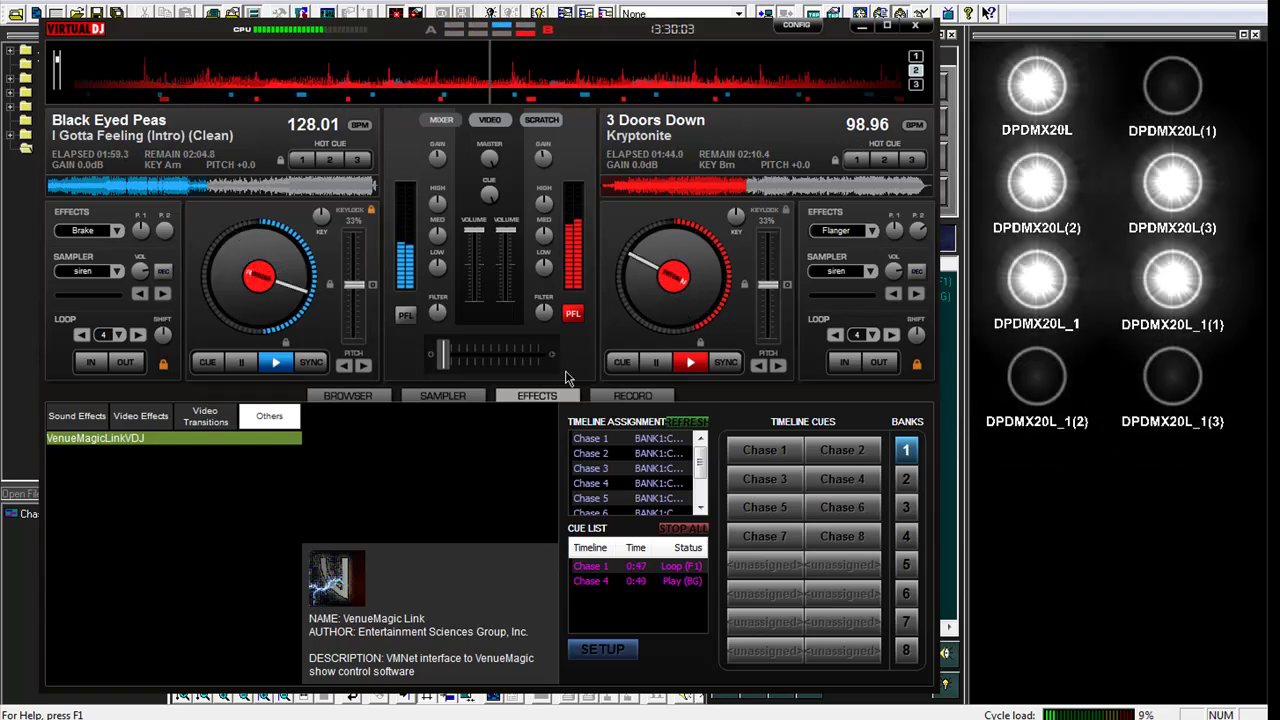
Step: Crossfade fully to Kryptonite, then load Feelings from the library and play it on the left deck
left_click_drag(440, 356, 584, 370)
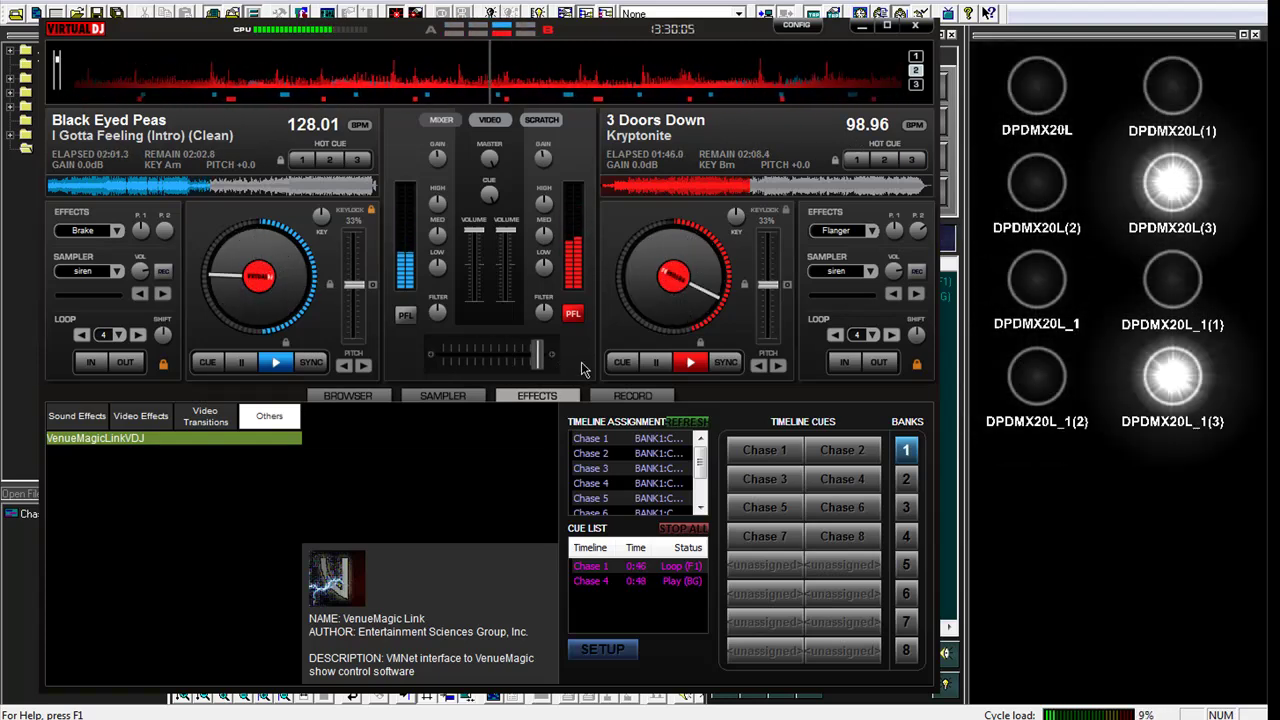
left_click(330, 396)
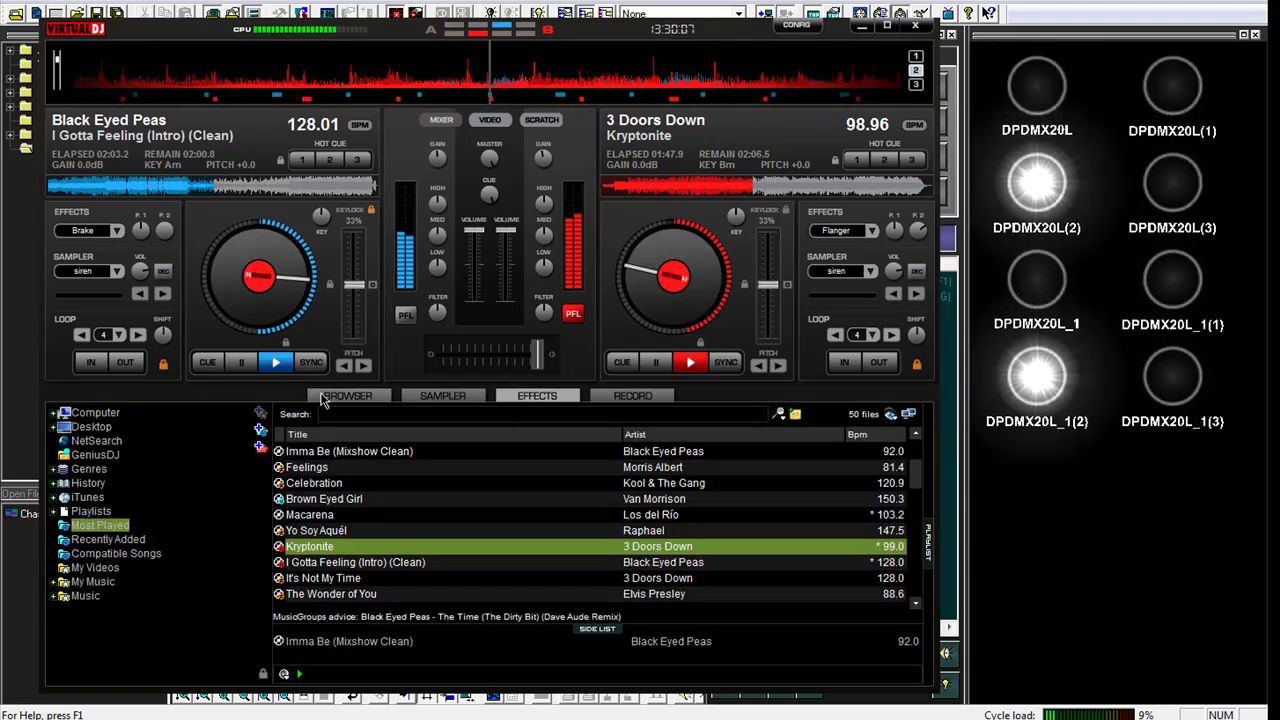
left_click(452, 469)
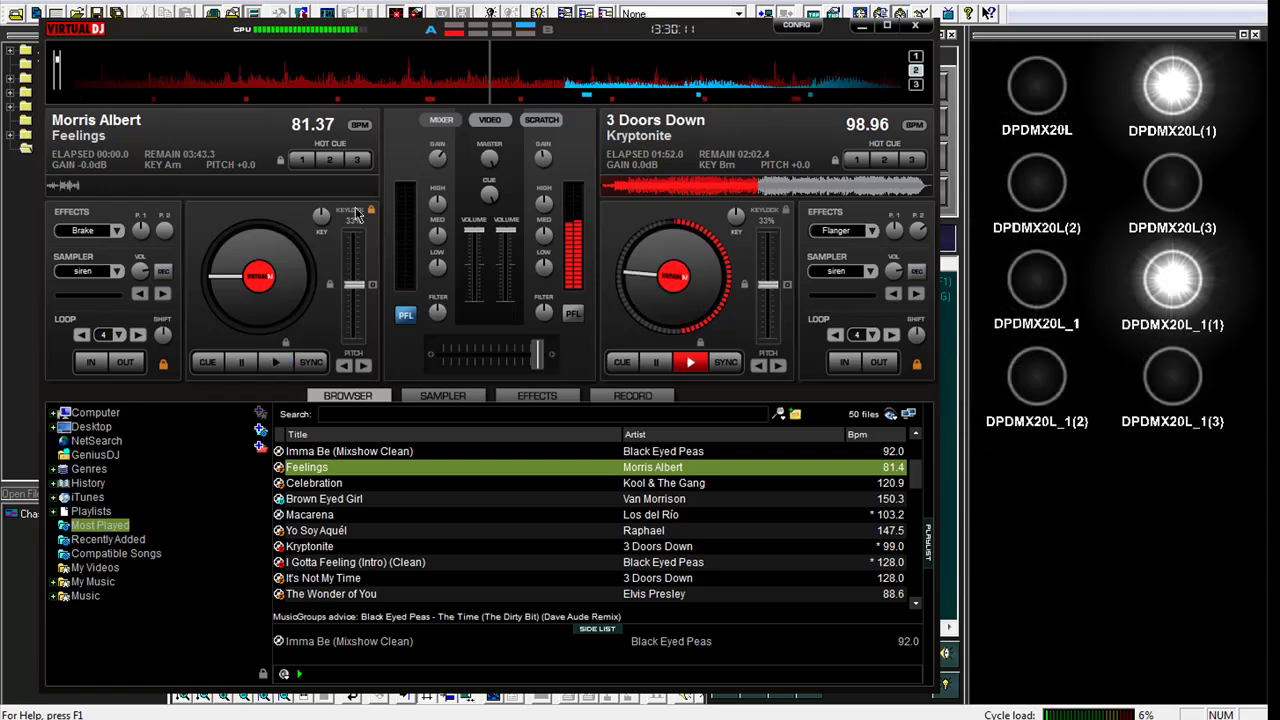
left_click(276, 363)
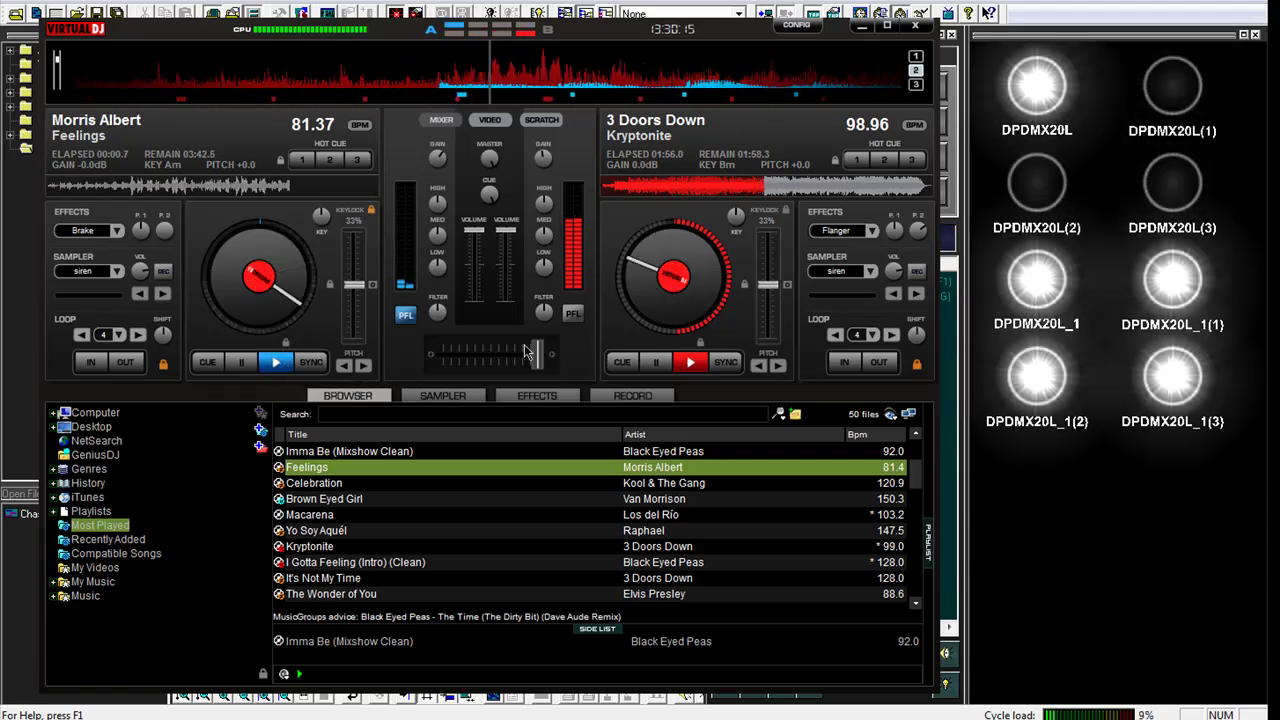
Step: Crossfade to Feelings and check that VenueMagic's beat tap follows at 81 BPM
left_click_drag(527, 351, 418, 350)
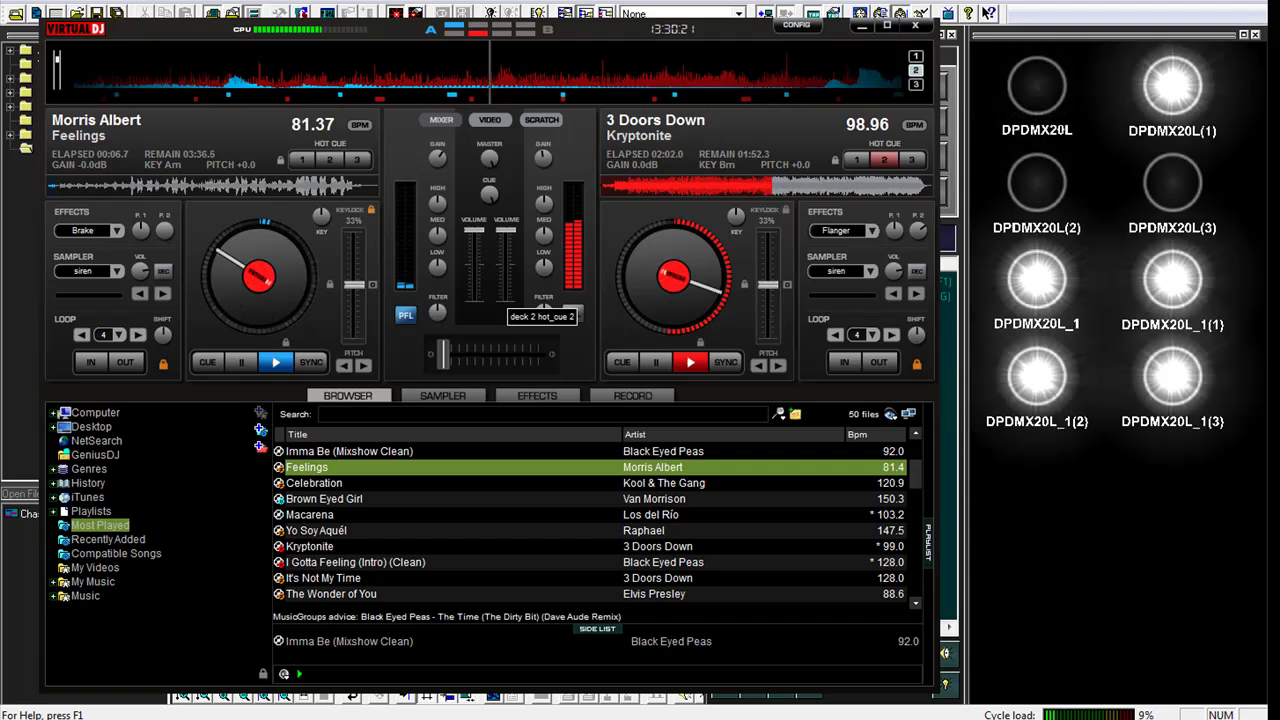
left_click(1009, 49)
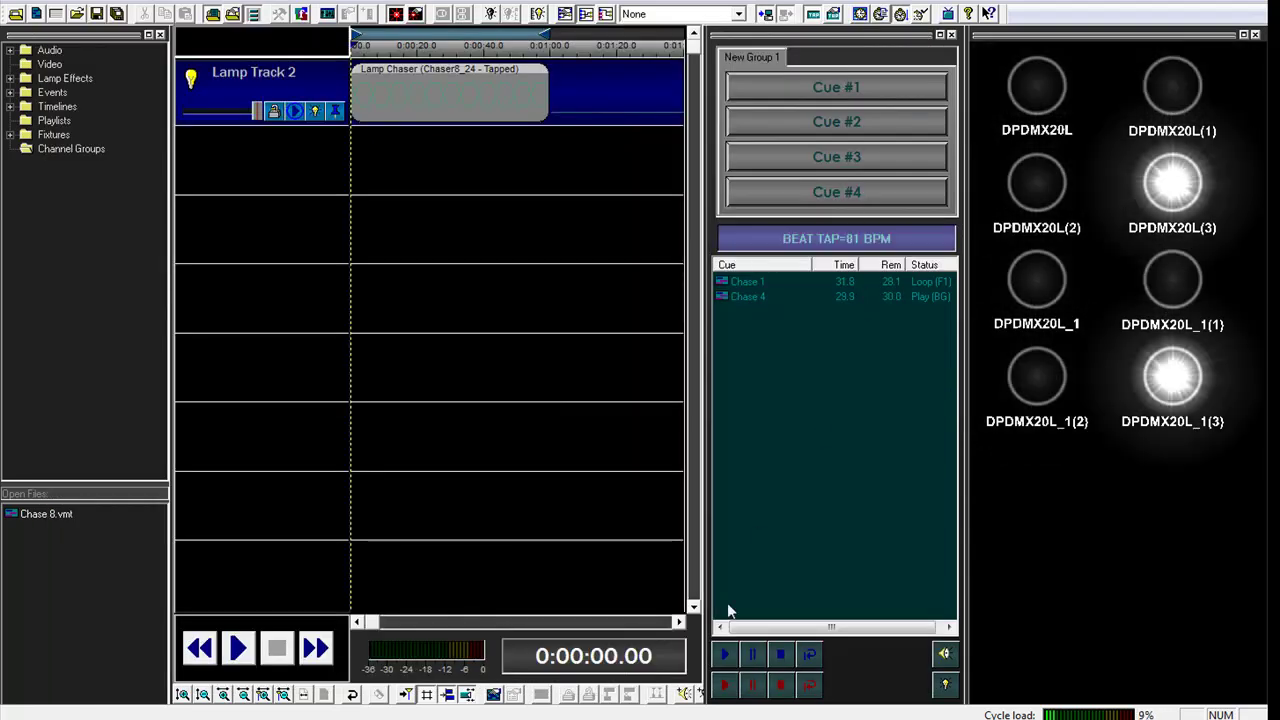
key("alt+Tab")
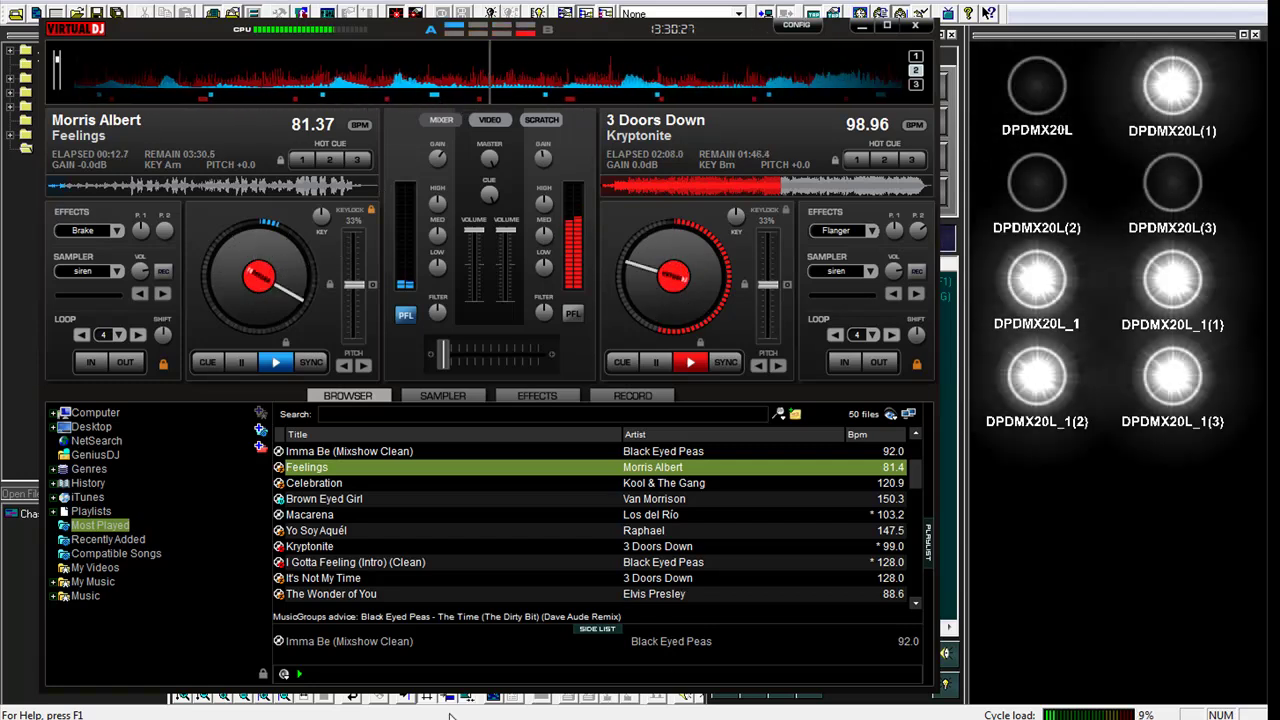
mouse_move(405, 719)
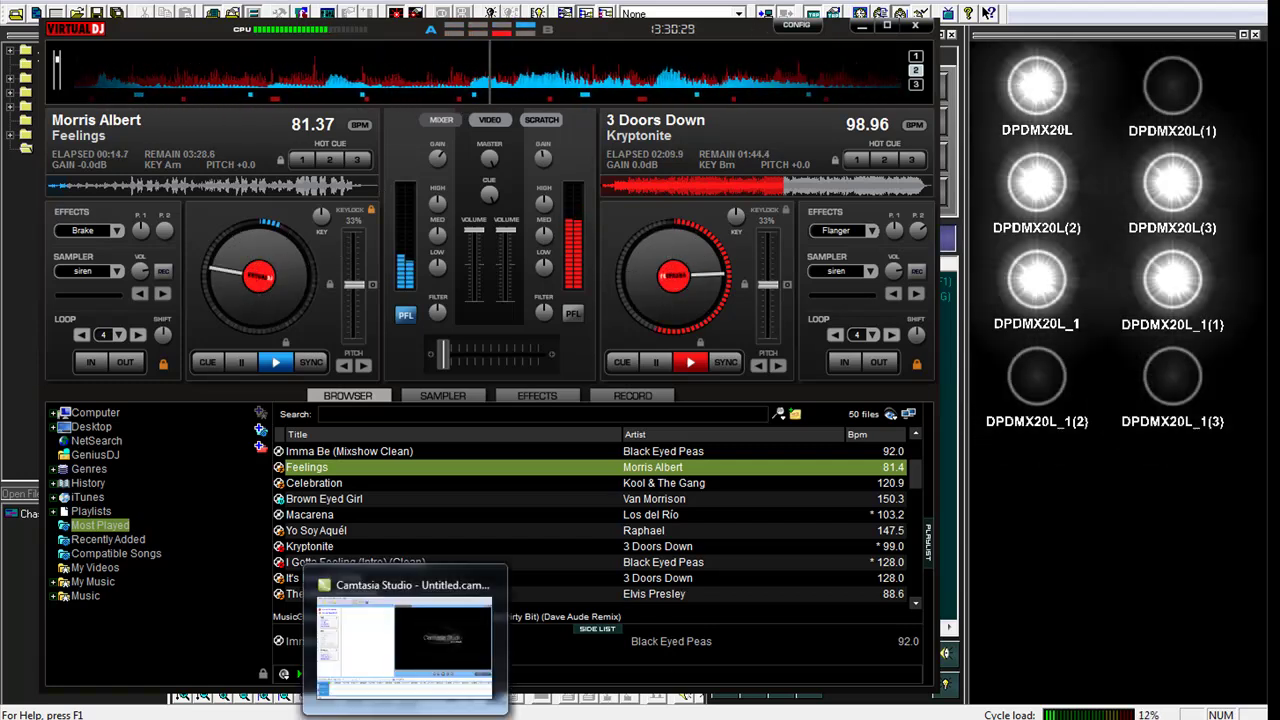